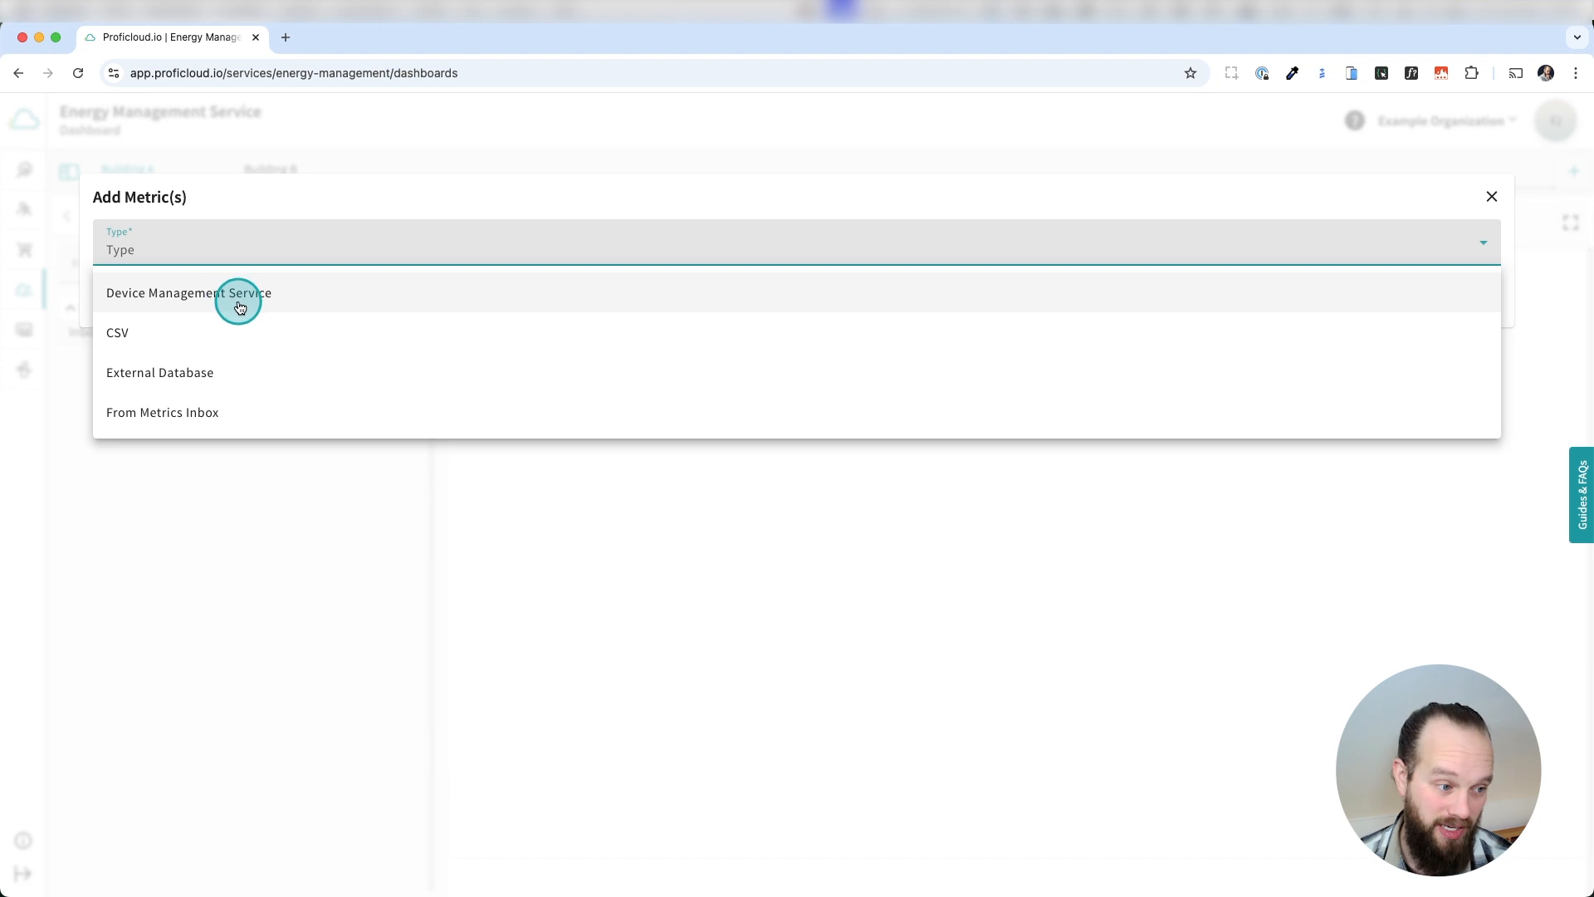
Choose Device Management Service as the metric source type and collapse the Energy Storage #1 device.
left_click(239, 307)
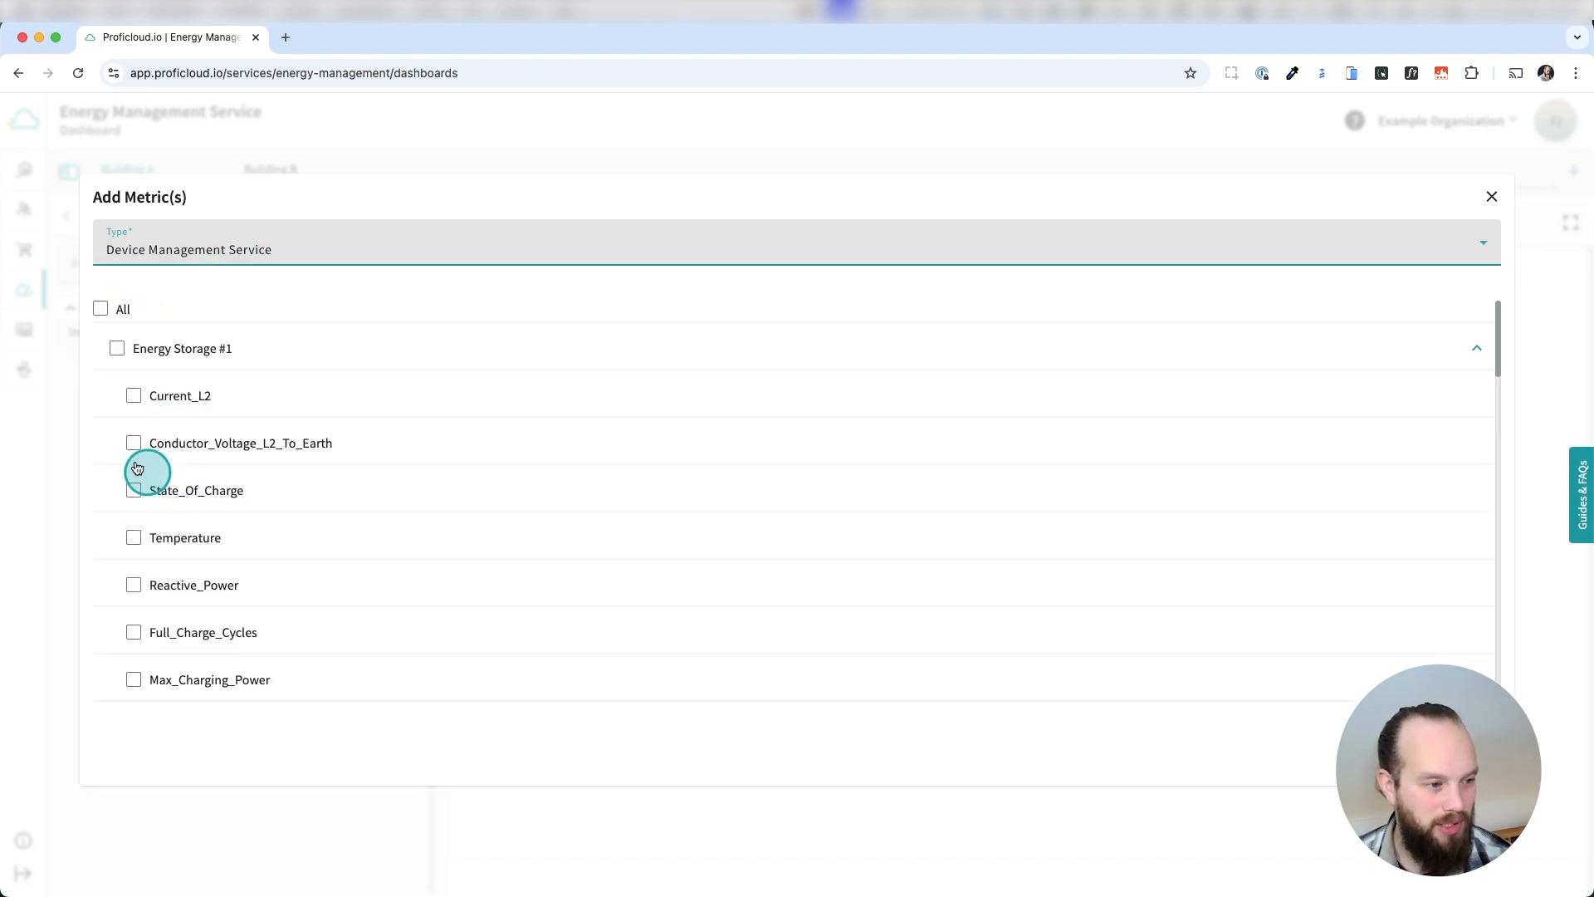
scroll(445, 470, "down", 5)
scroll(1177, 498, "up", 5)
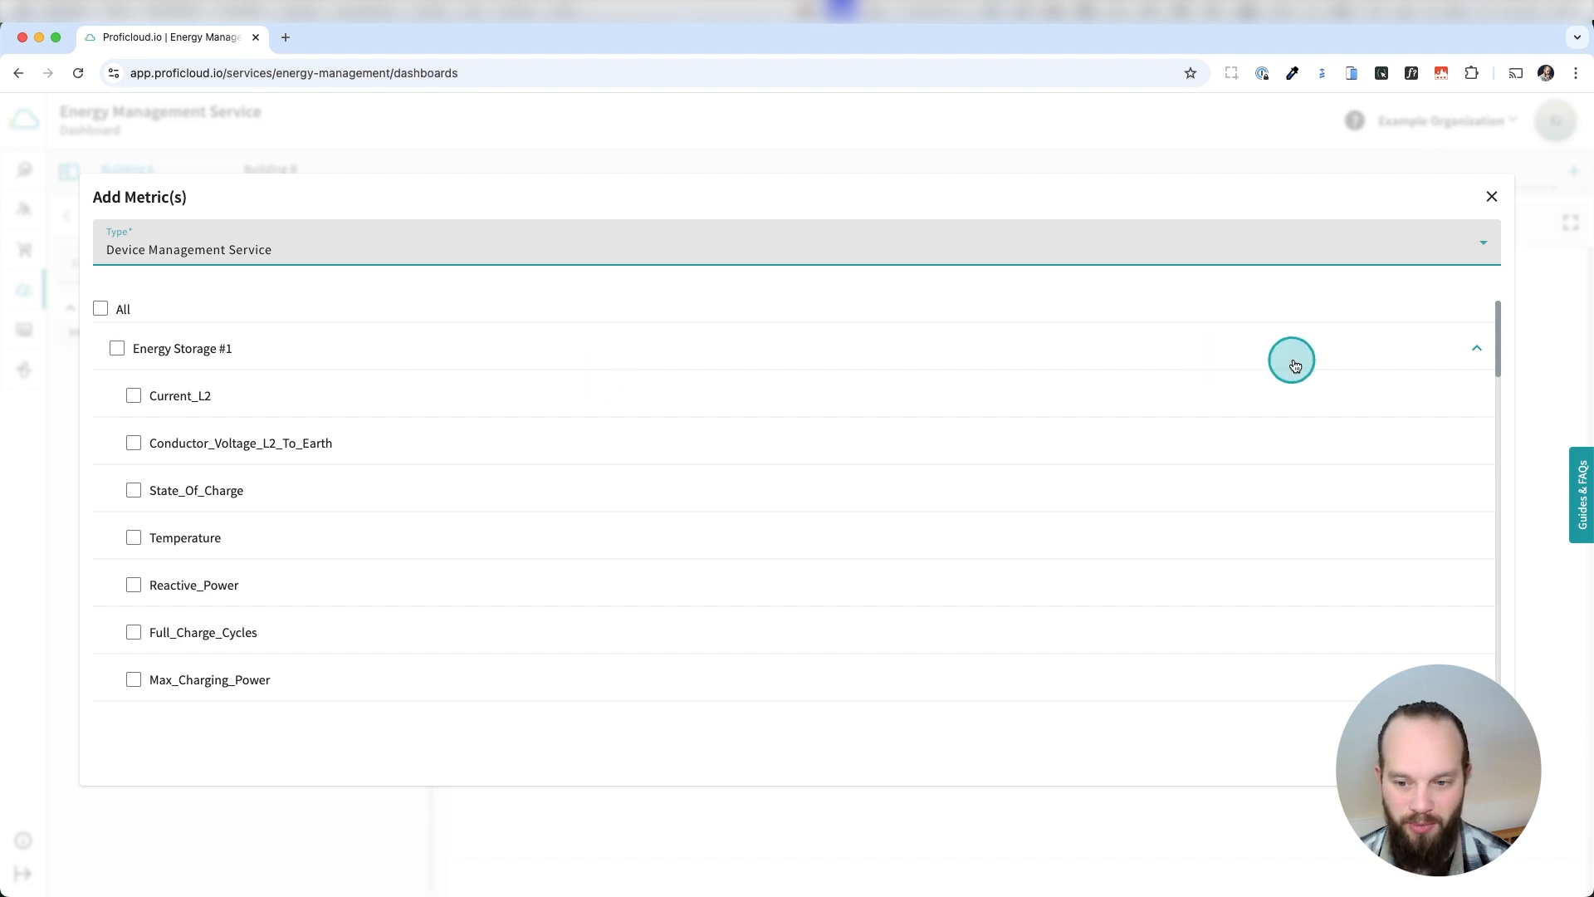
left_click(1471, 359)
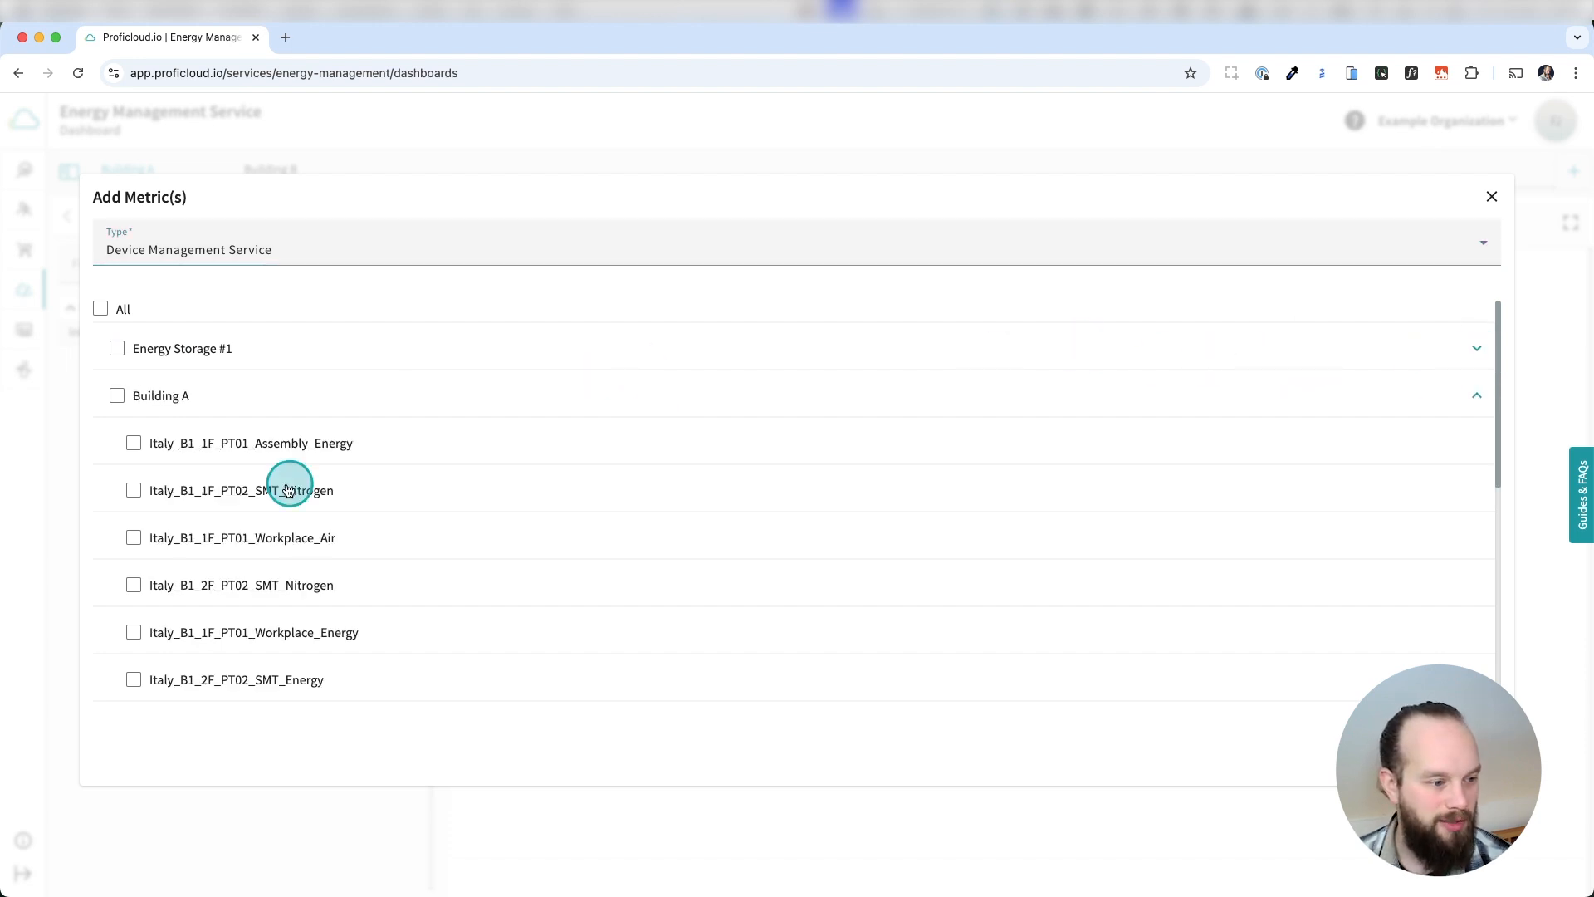
Select Building A's metrics Italy_B1_1F_PT01_Assembly_Energy, Italy_B1_1F_PT01_Workplace_Energy and Italy_B1_2F_PT02_SMT_Energy.
scroll(257, 512, "down", 1)
scroll(412, 481, "down", 2)
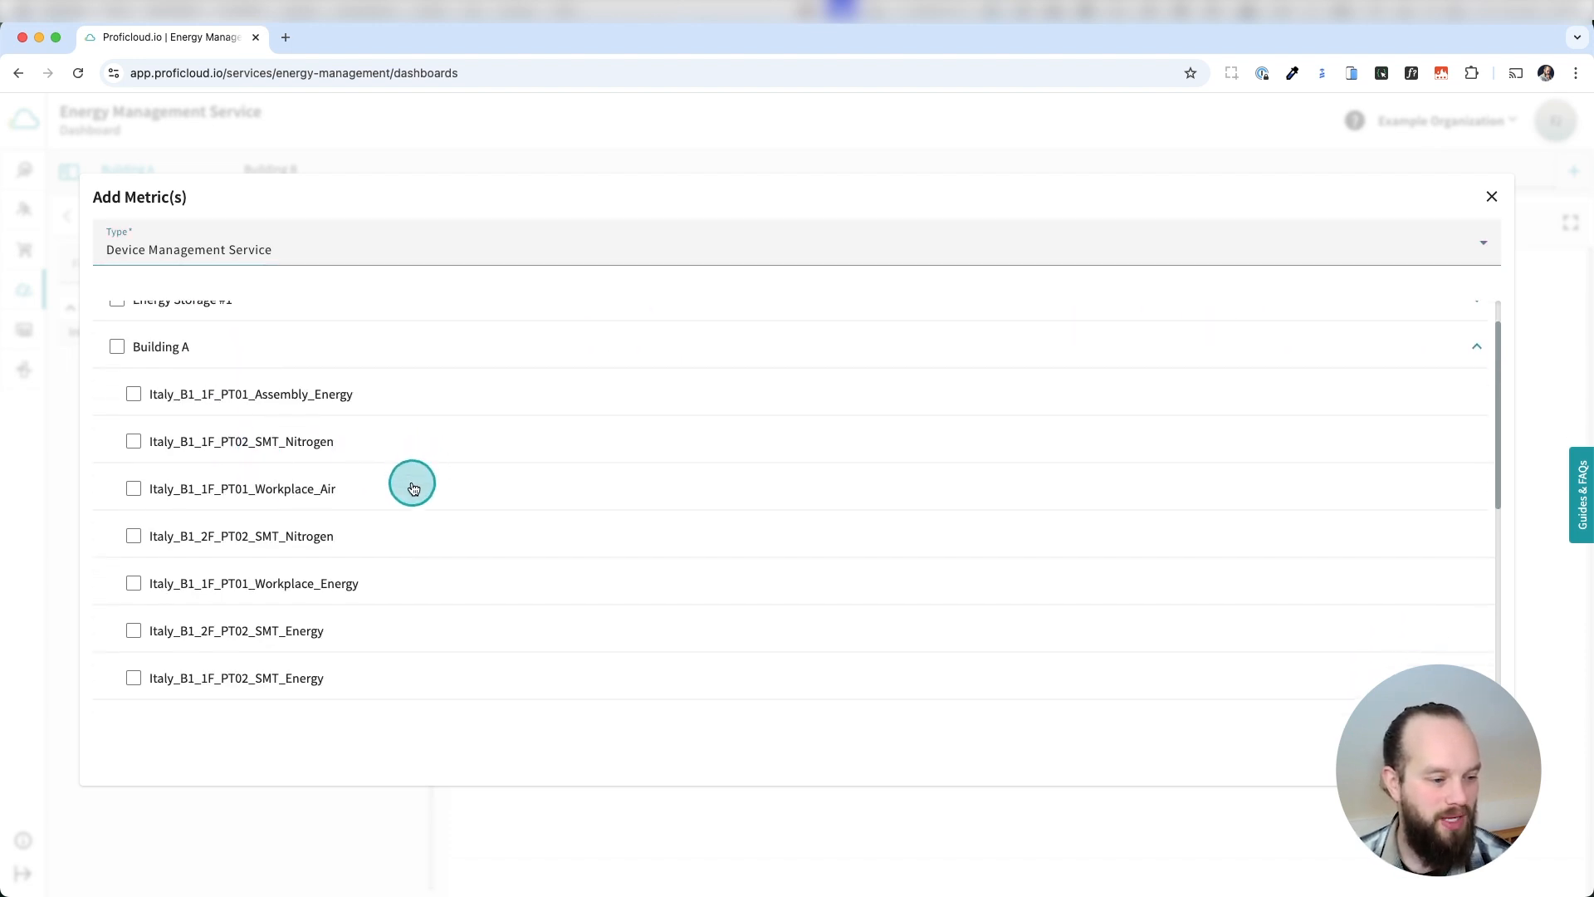
scroll(230, 664, "down", 5)
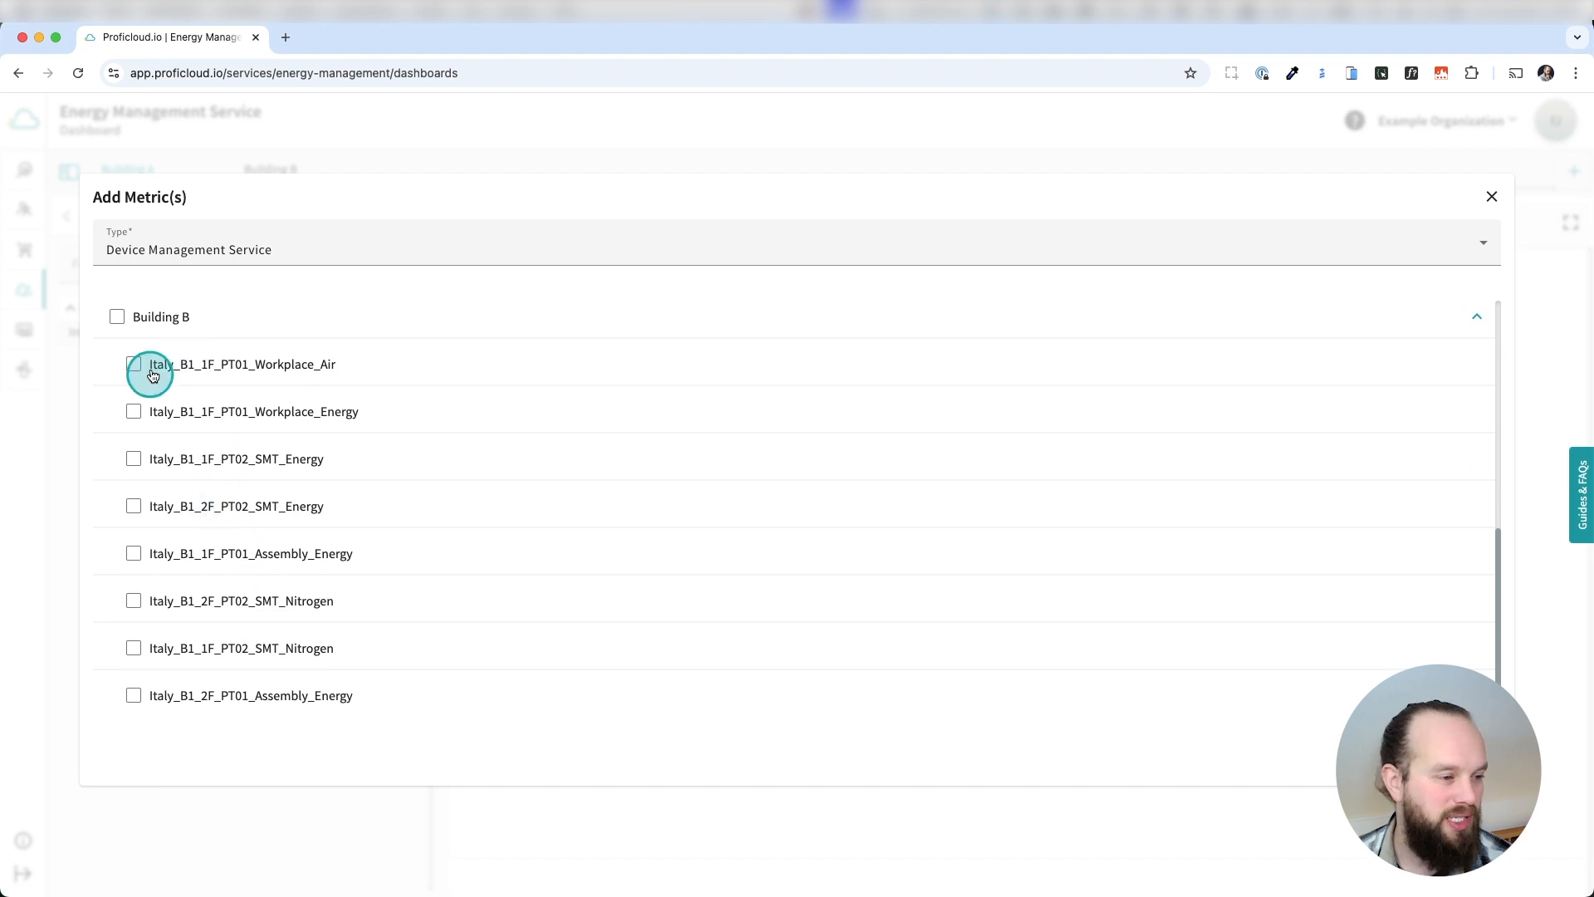
scroll(217, 455, "up", 5)
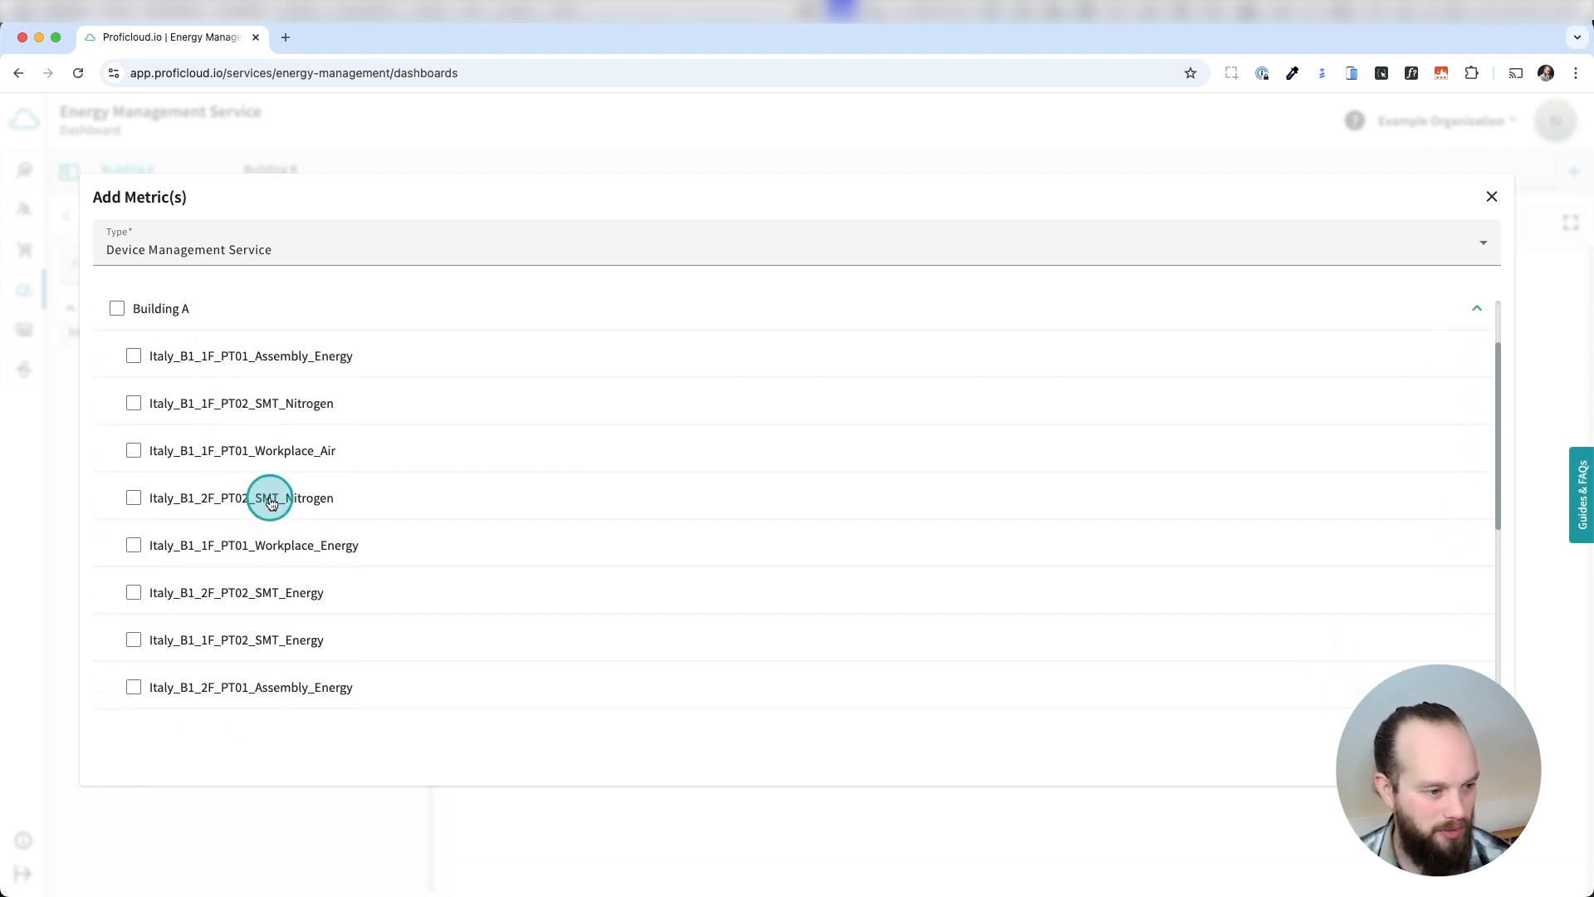
left_click(134, 362)
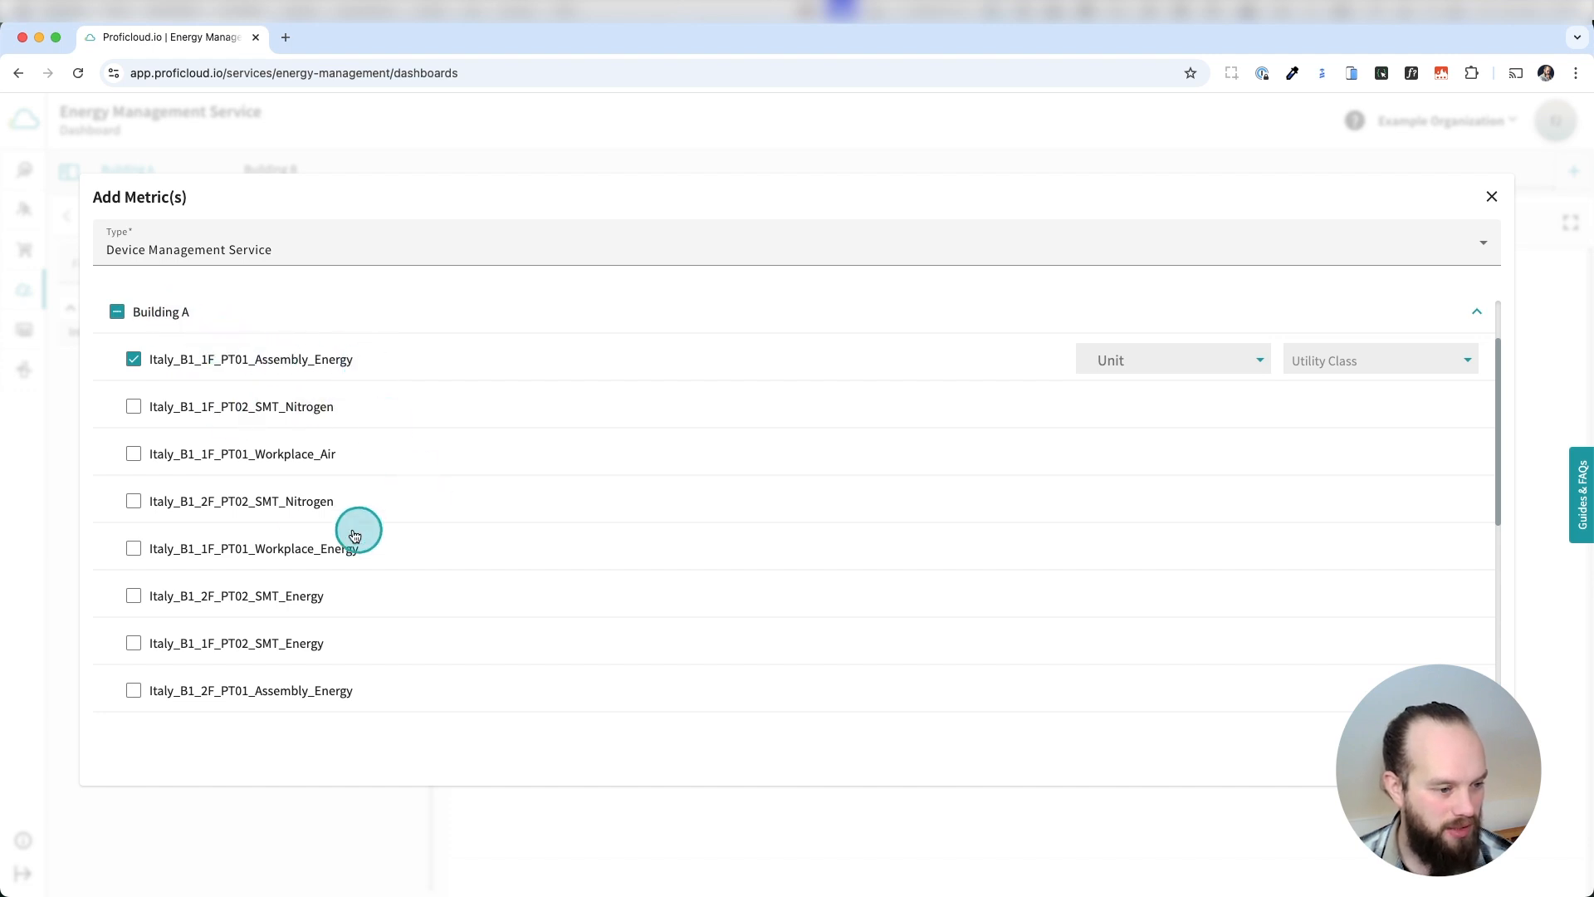
left_click(313, 548)
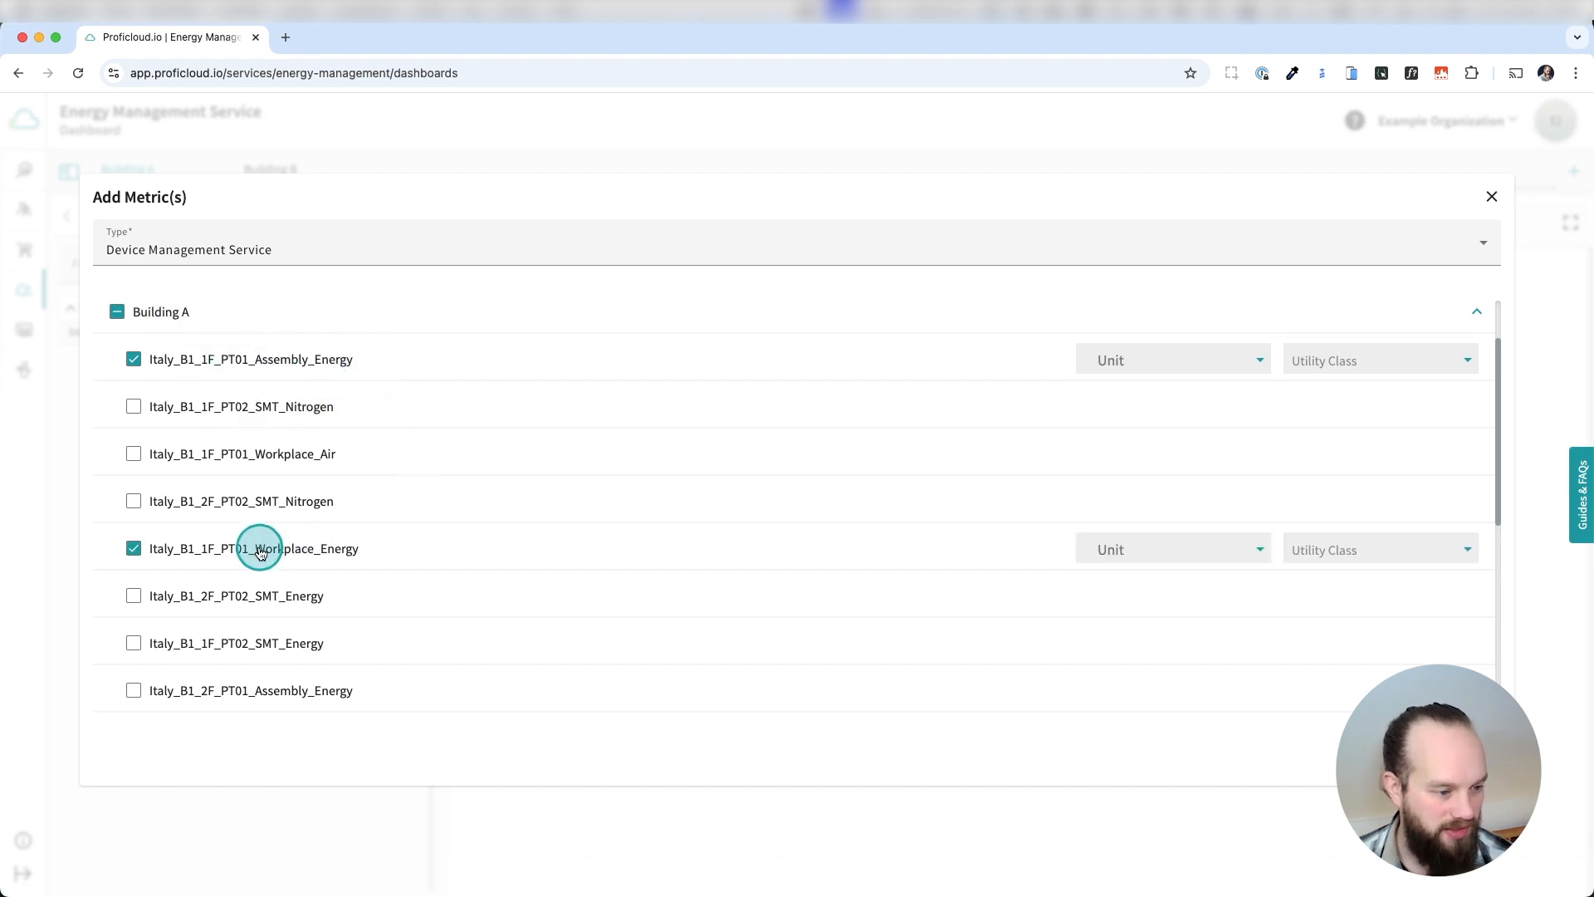
left_click(282, 598)
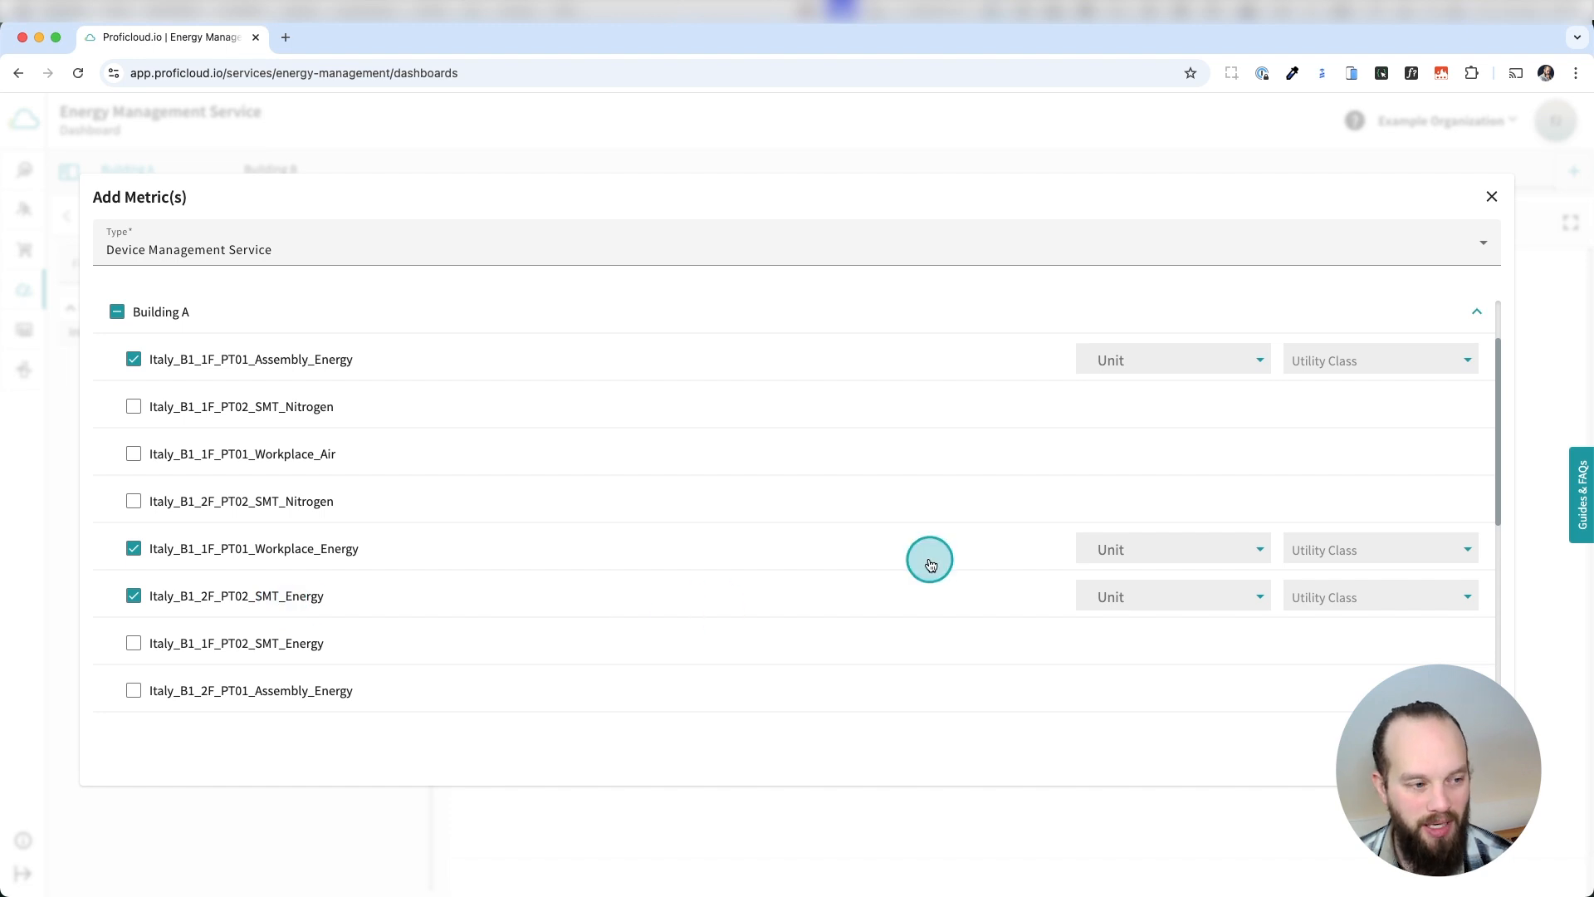
Set the unit of Building A's Italy_B1_1F_PT01_Assembly_Energy metric to kilowatt hour (kWh) and its utility class to Electrical energy.
left_click(1125, 368)
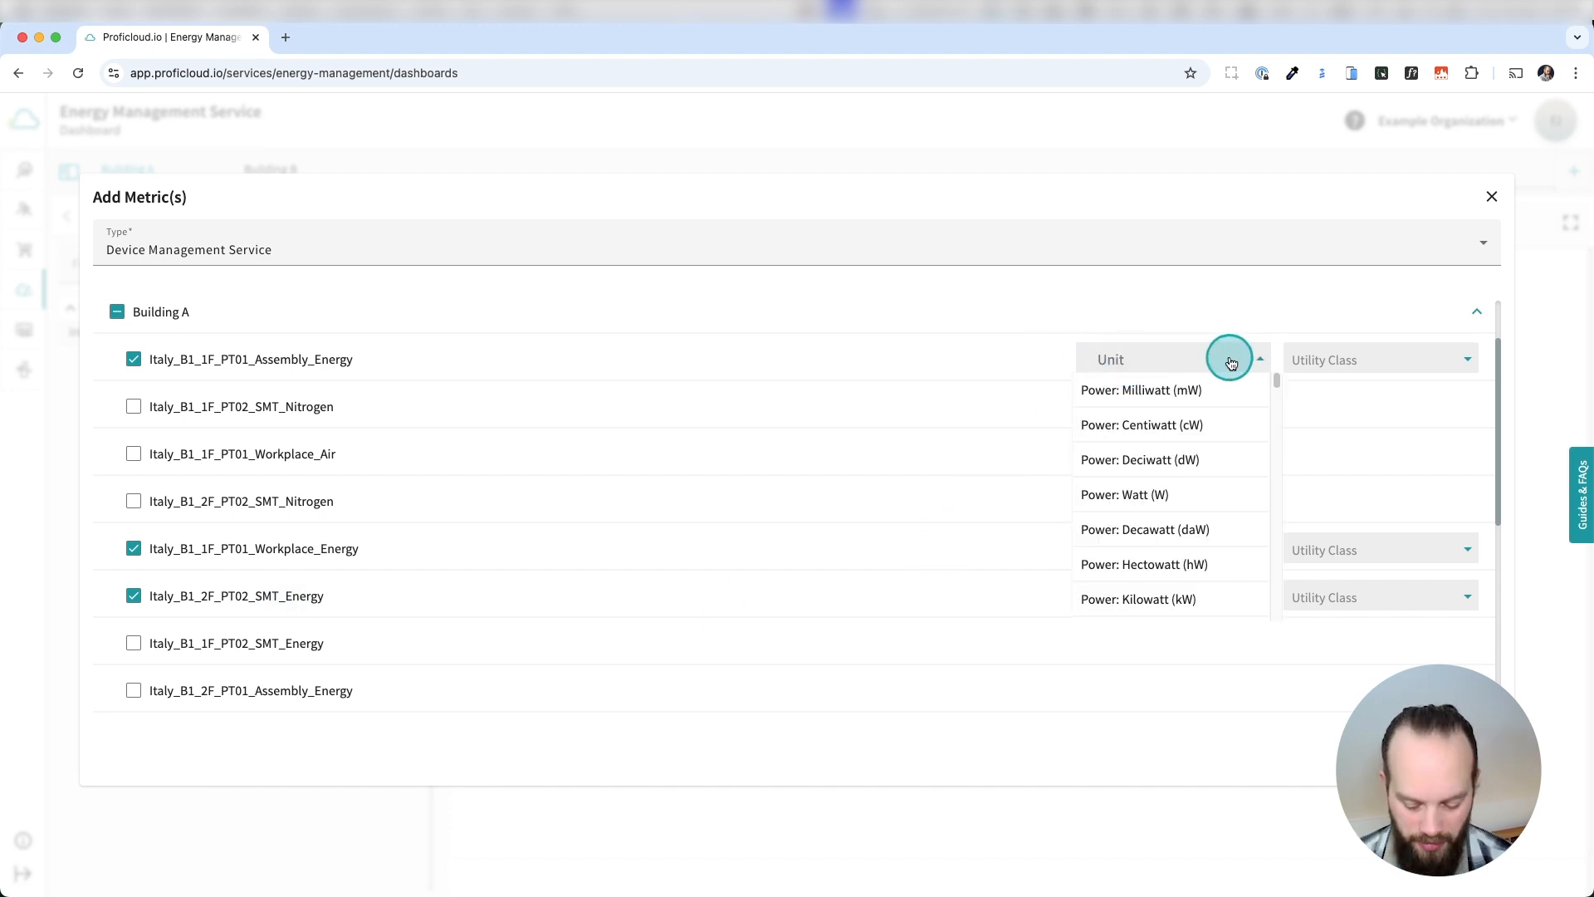
type("kwh")
left_click(1204, 389)
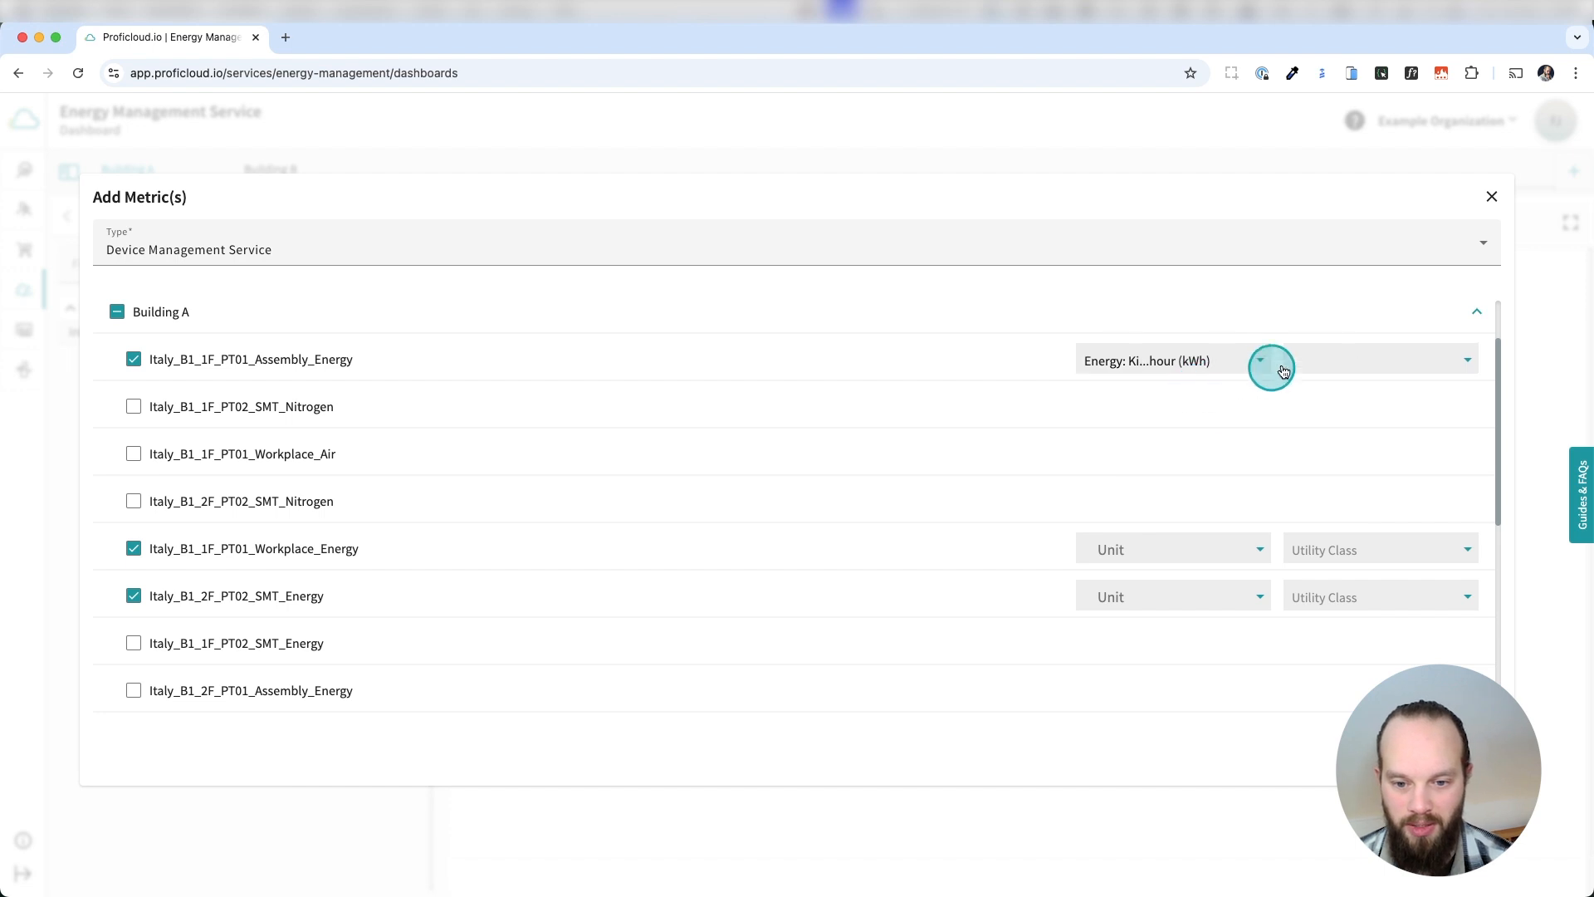
left_click(1340, 359)
left_click(1354, 424)
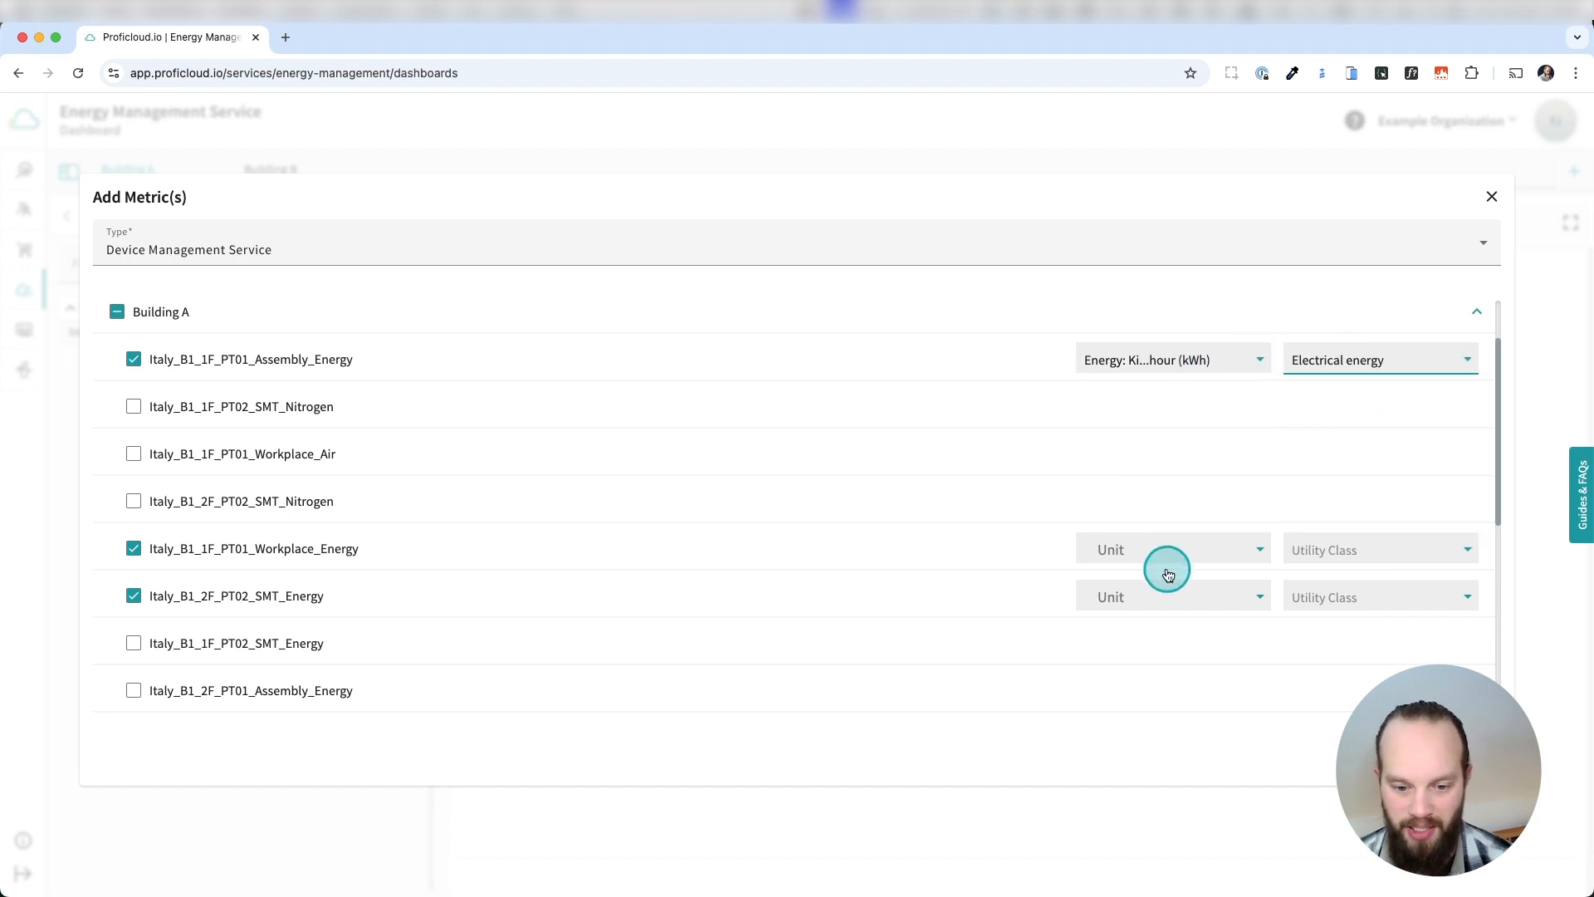
Set the unit of Building A's Italy_B1_1F_PT01_Workplace_Energy metric to kilowatt hour (kWh) and its utility class to Electrical energy.
left_click(1164, 552)
type("kwh")
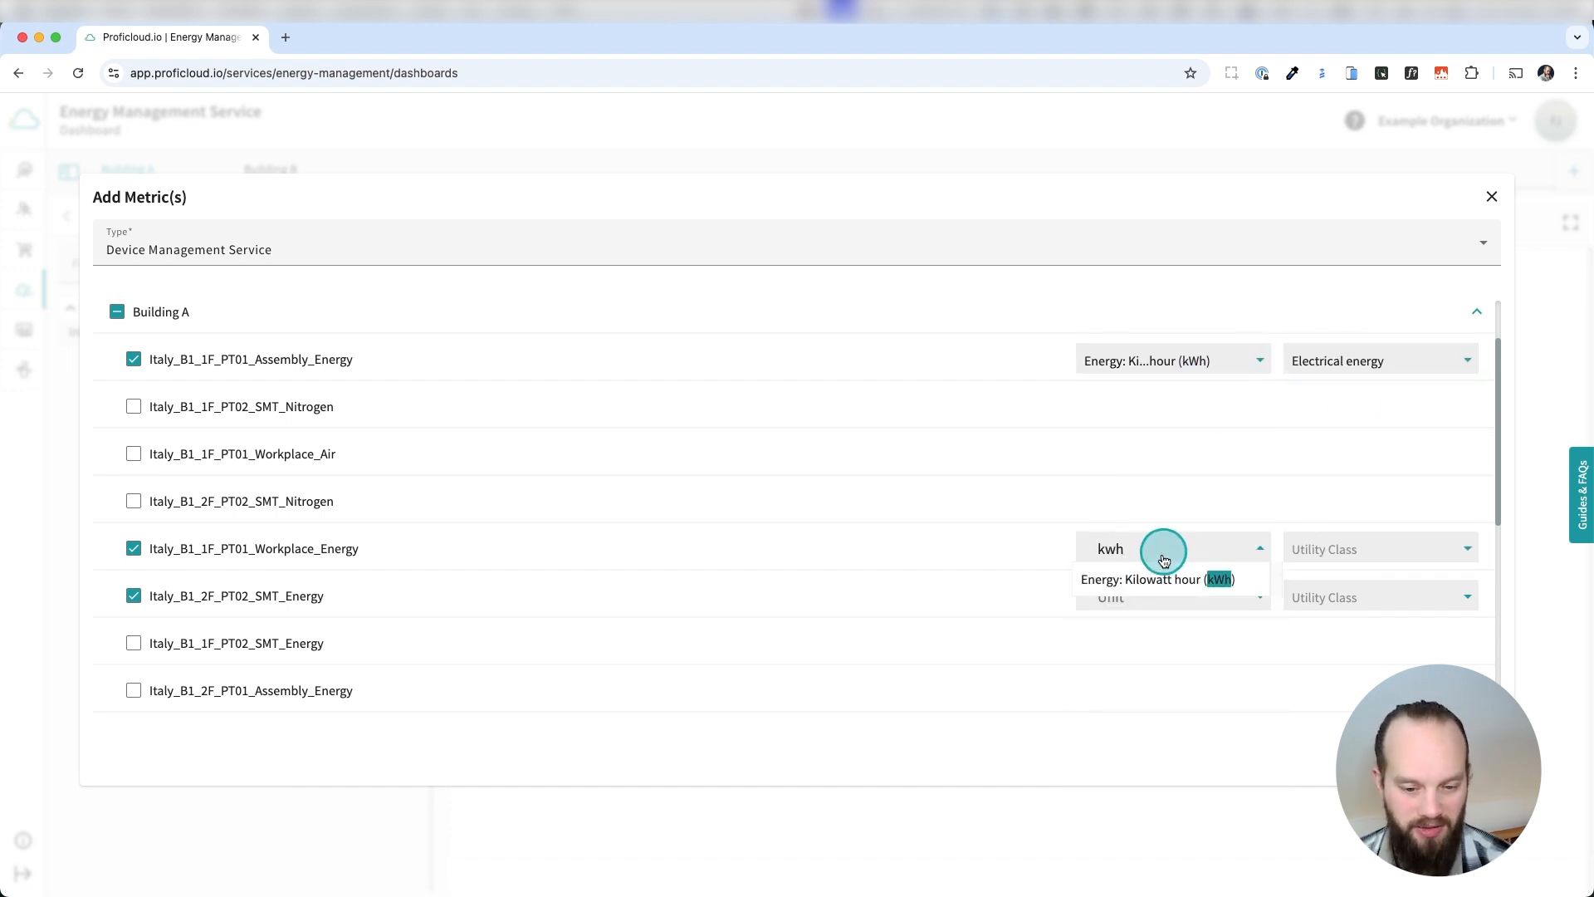
left_click(1147, 579)
left_click(1307, 550)
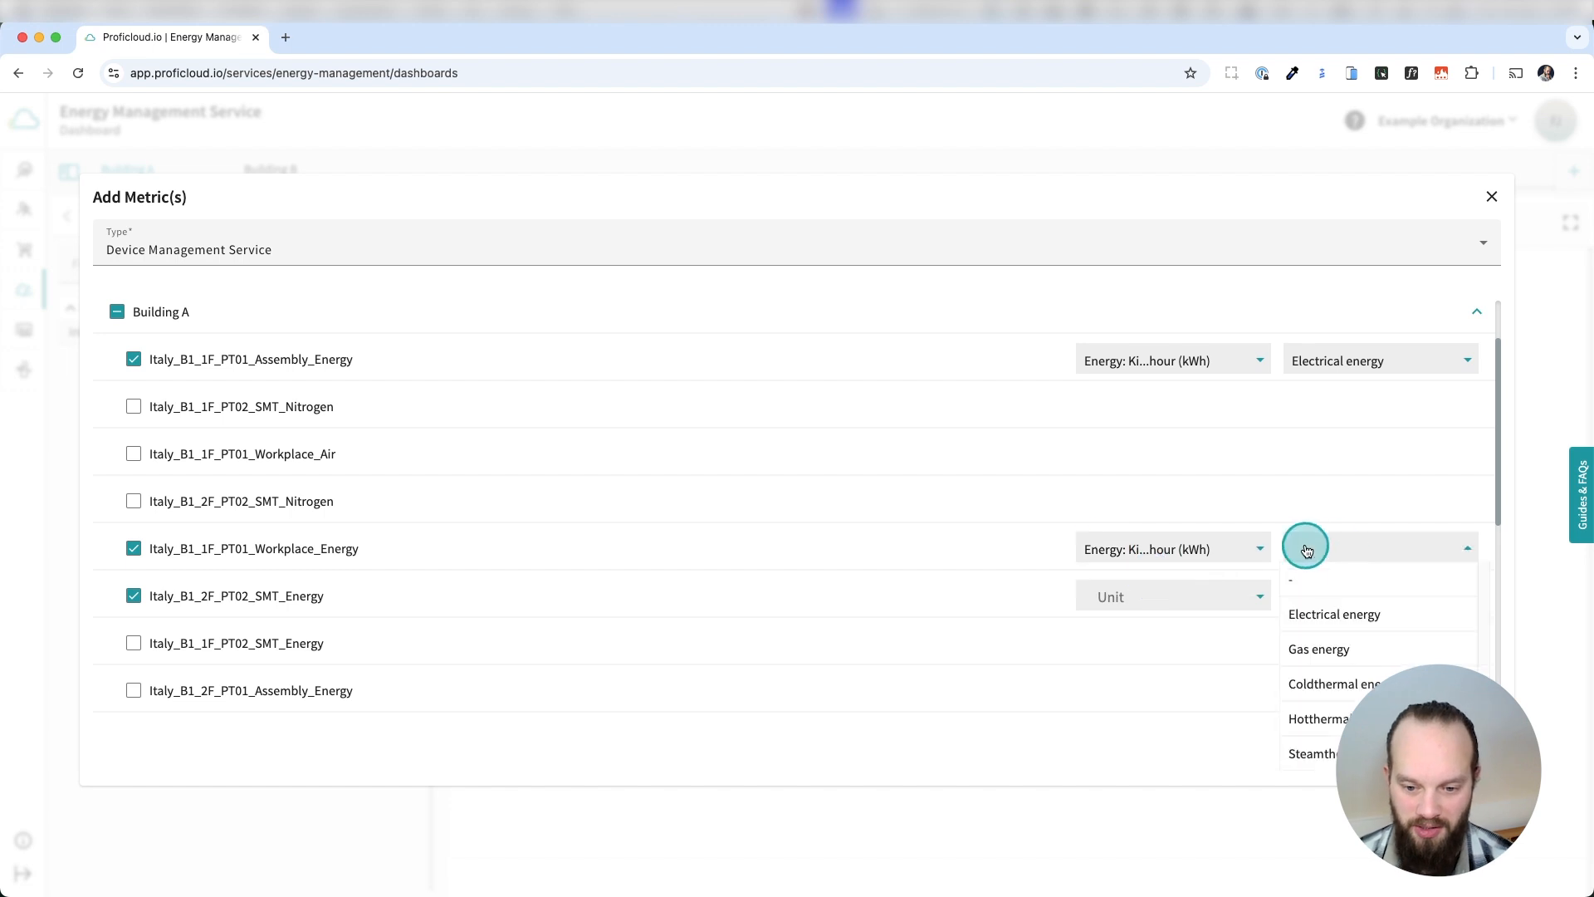
left_click(1355, 613)
Give the Italy_B1_2F_PT02_SMT_Energy metric the kWh unit and Electrical energy utility class, and add the selected metrics.
left_click(1184, 600)
left_click(1201, 659)
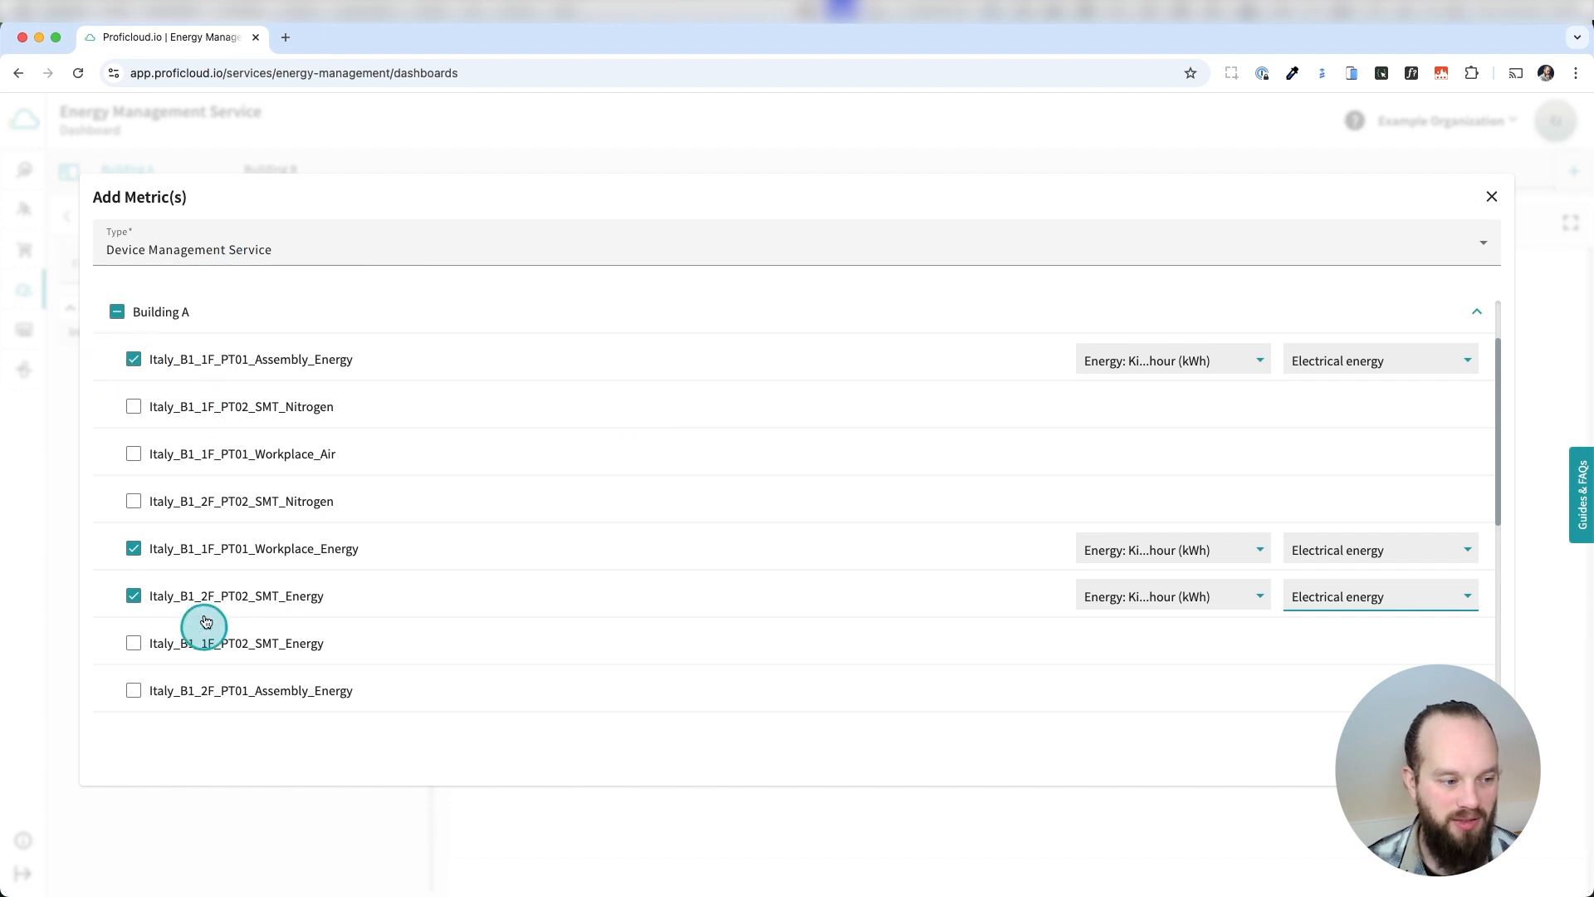
left_click(1448, 751)
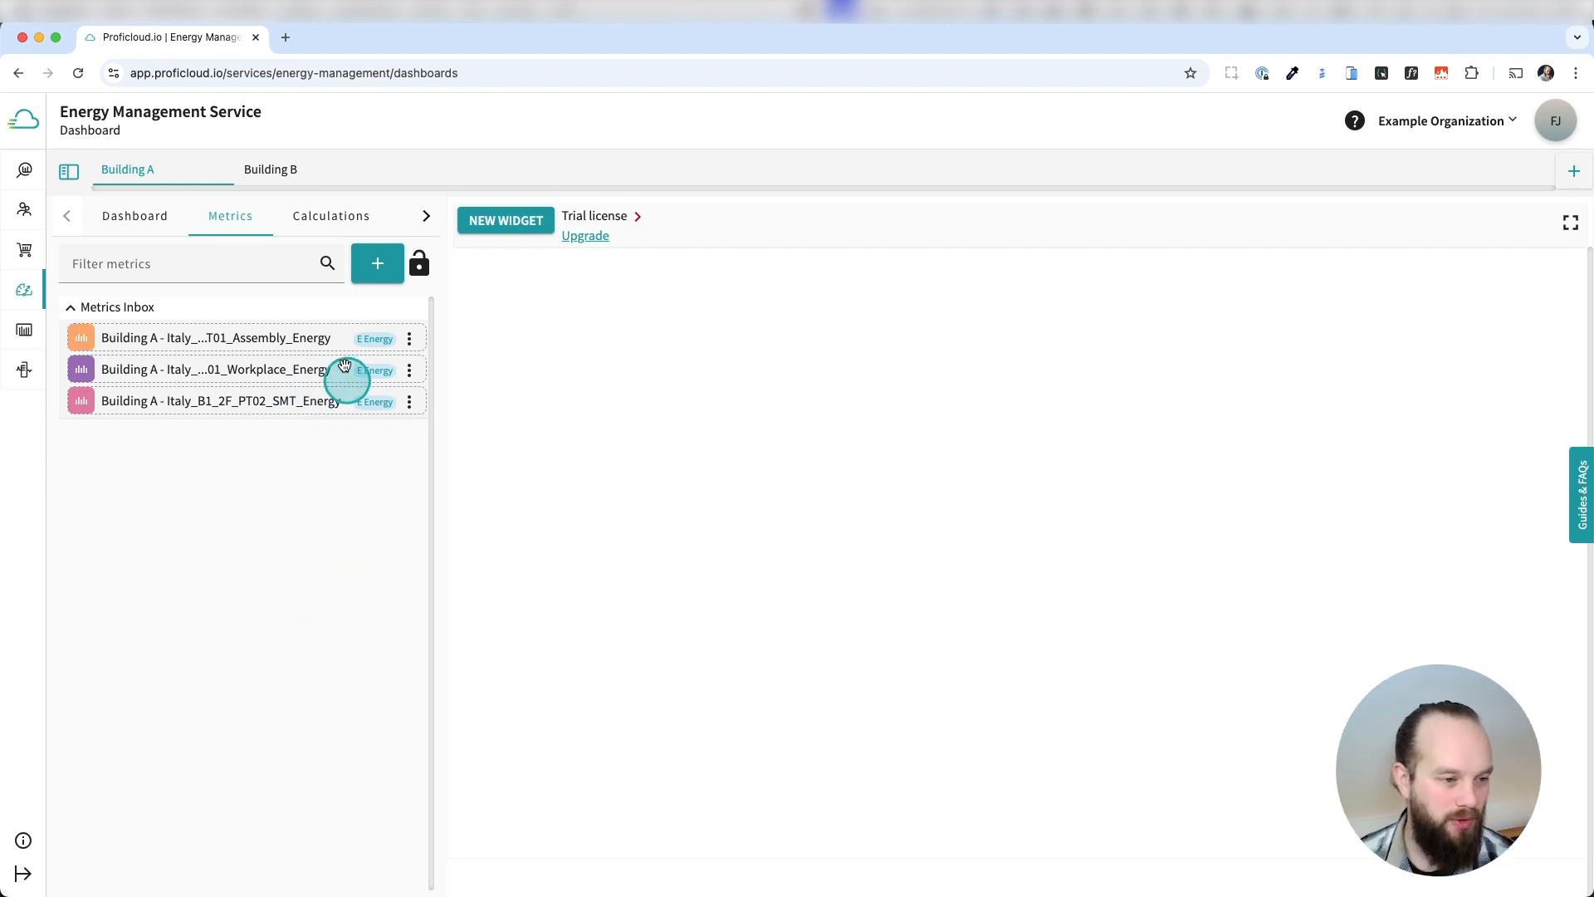
Create a new top-level metering point and name it Company X.
left_click(378, 265)
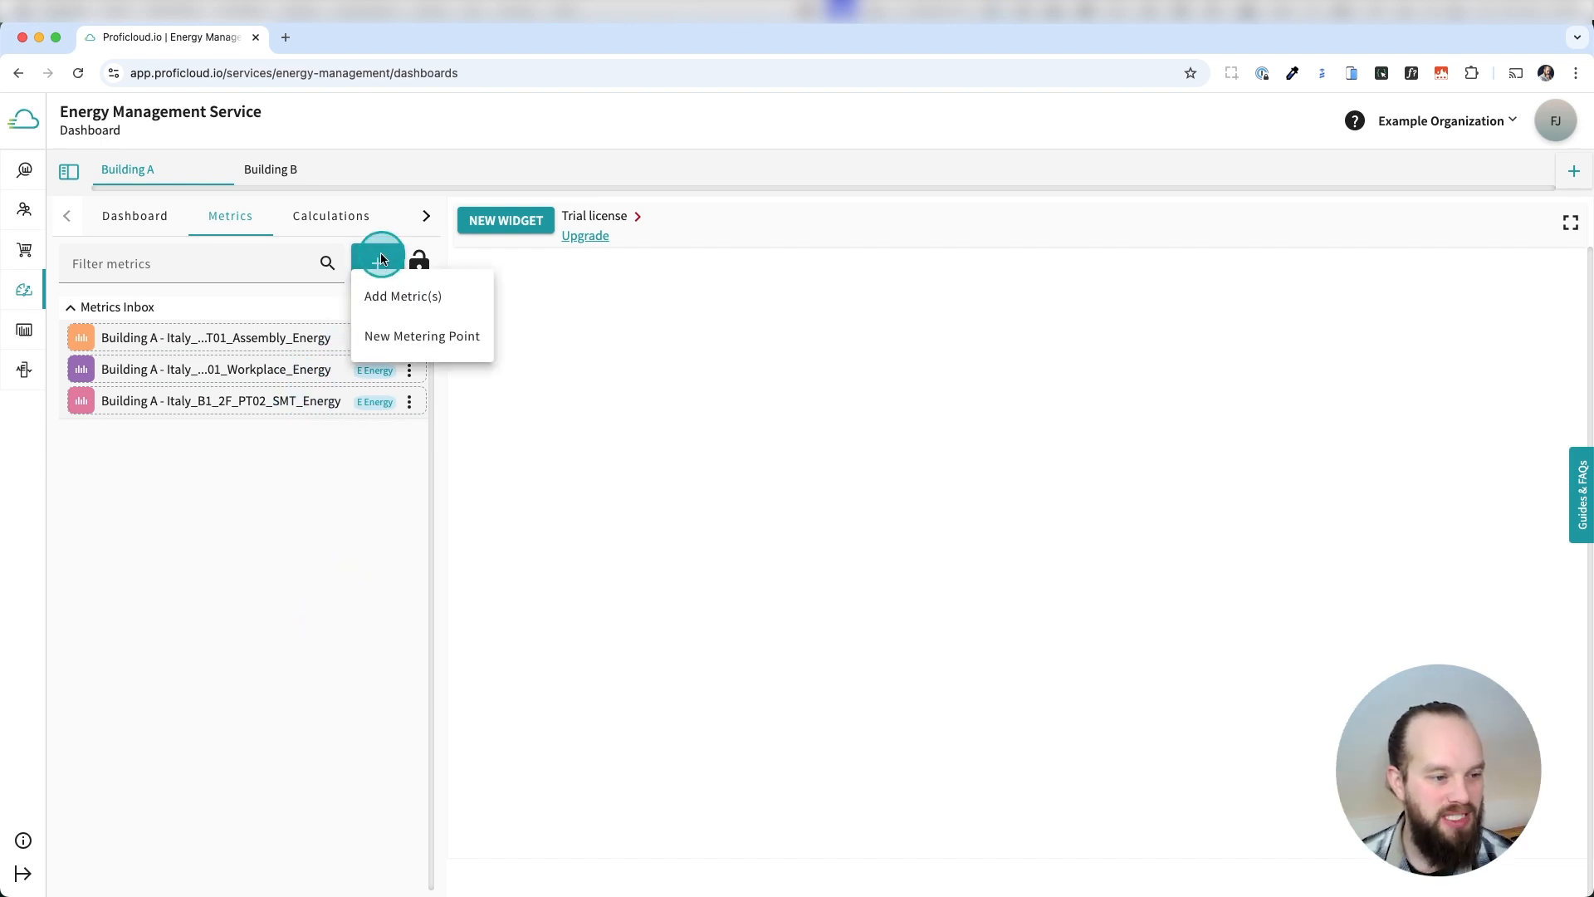
left_click(412, 331)
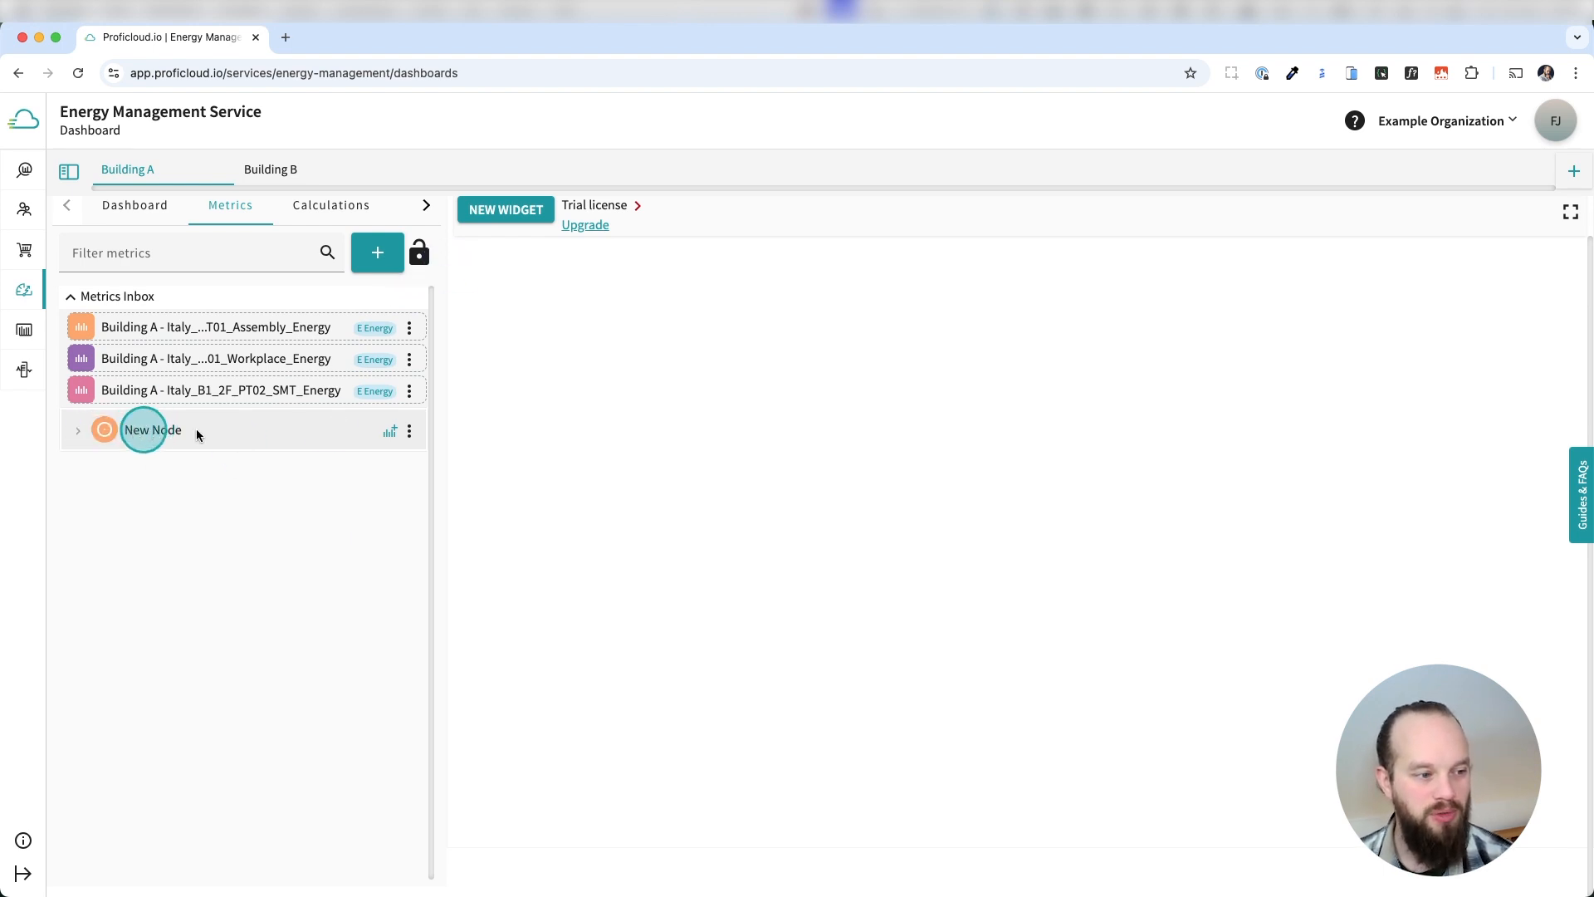
double_click(137, 432)
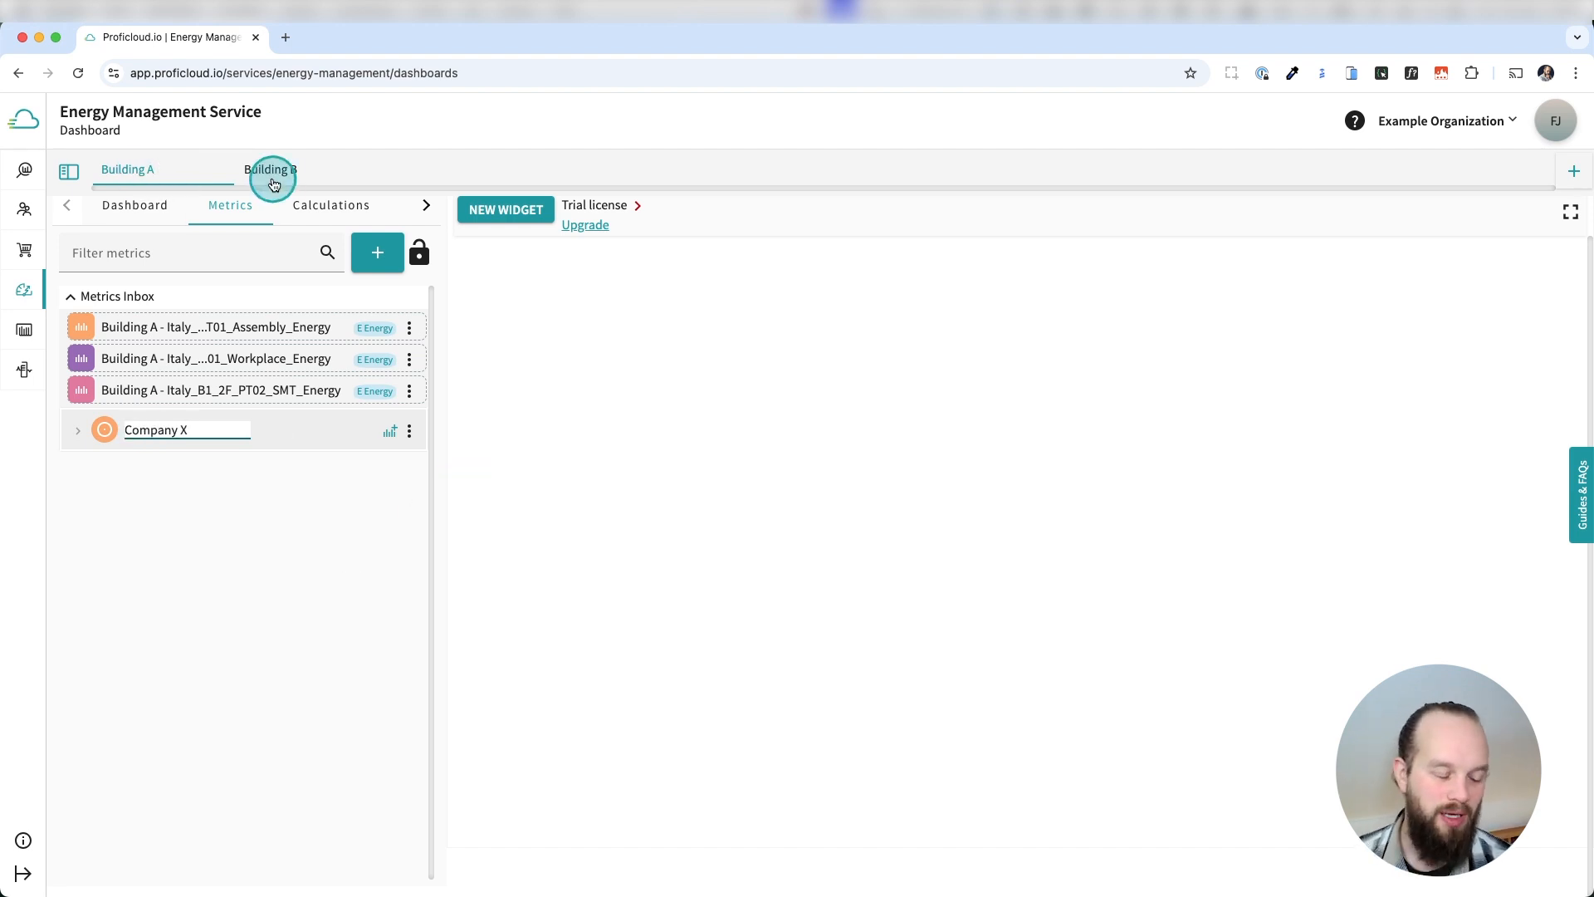
left_click(282, 555)
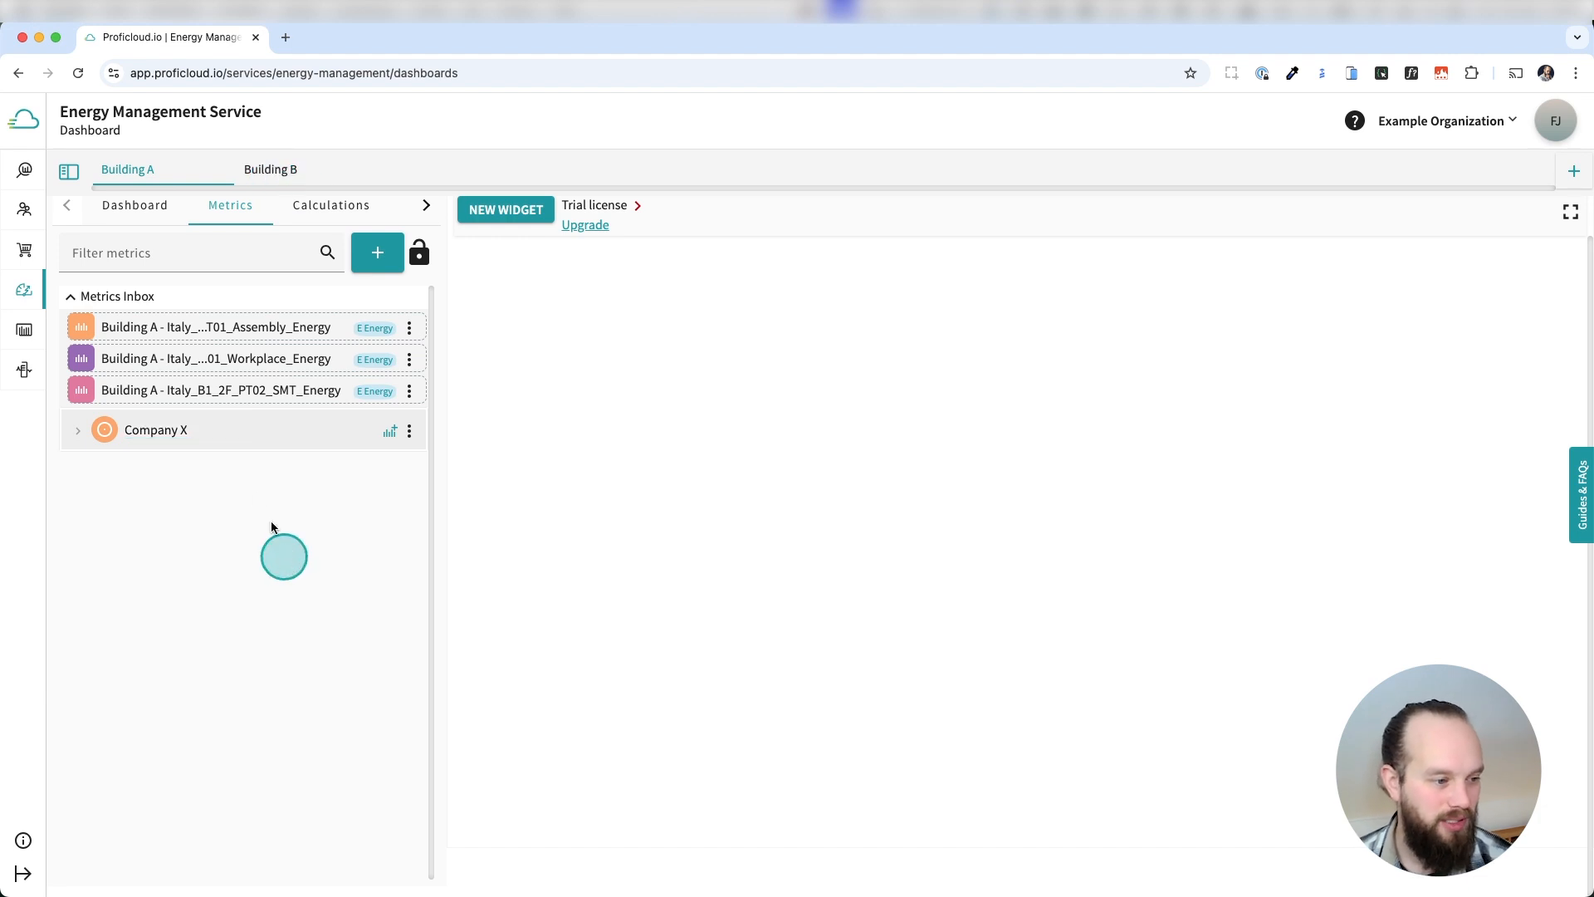
Add a child node under Company X and name it Building A.
left_click(385, 254)
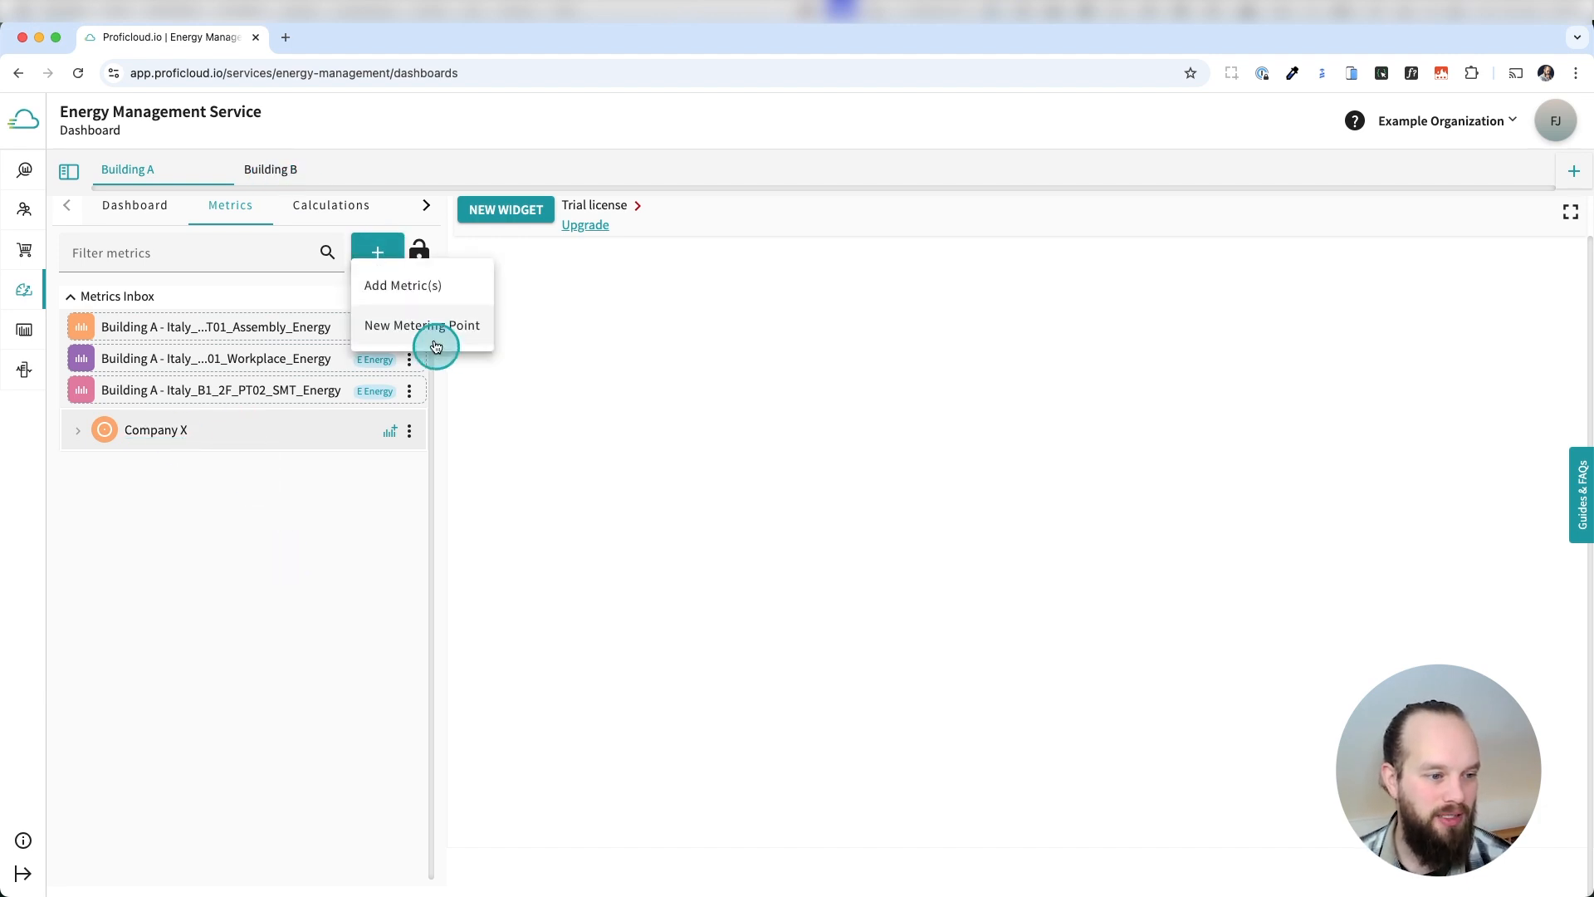
left_click(382, 511)
left_click(408, 433)
left_click(444, 505)
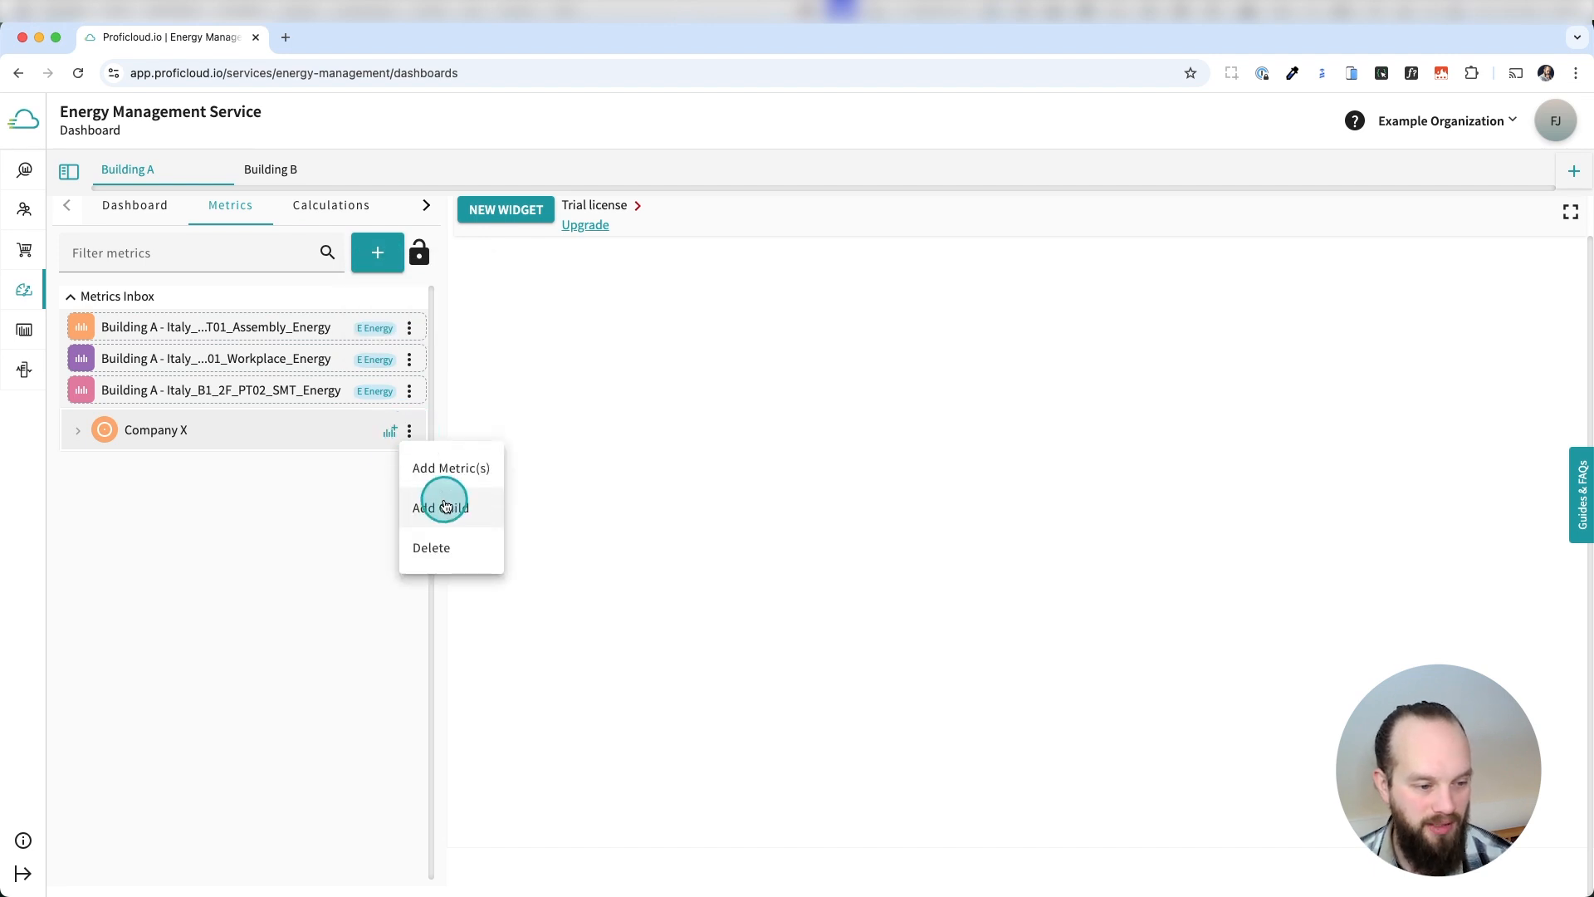
left_click(78, 430)
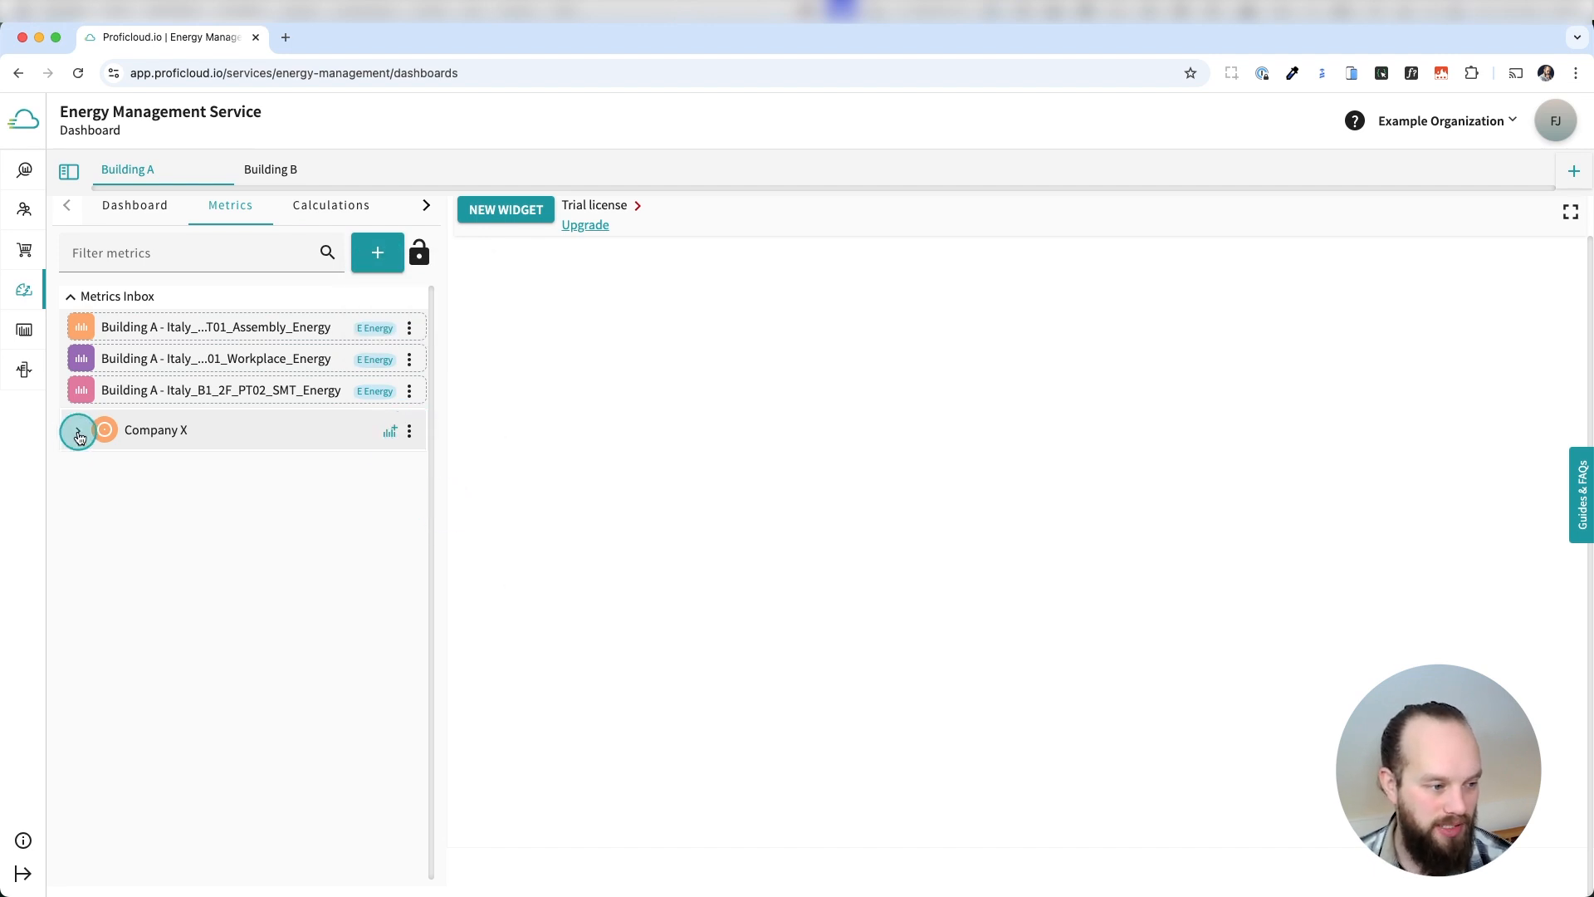
left_click(231, 473)
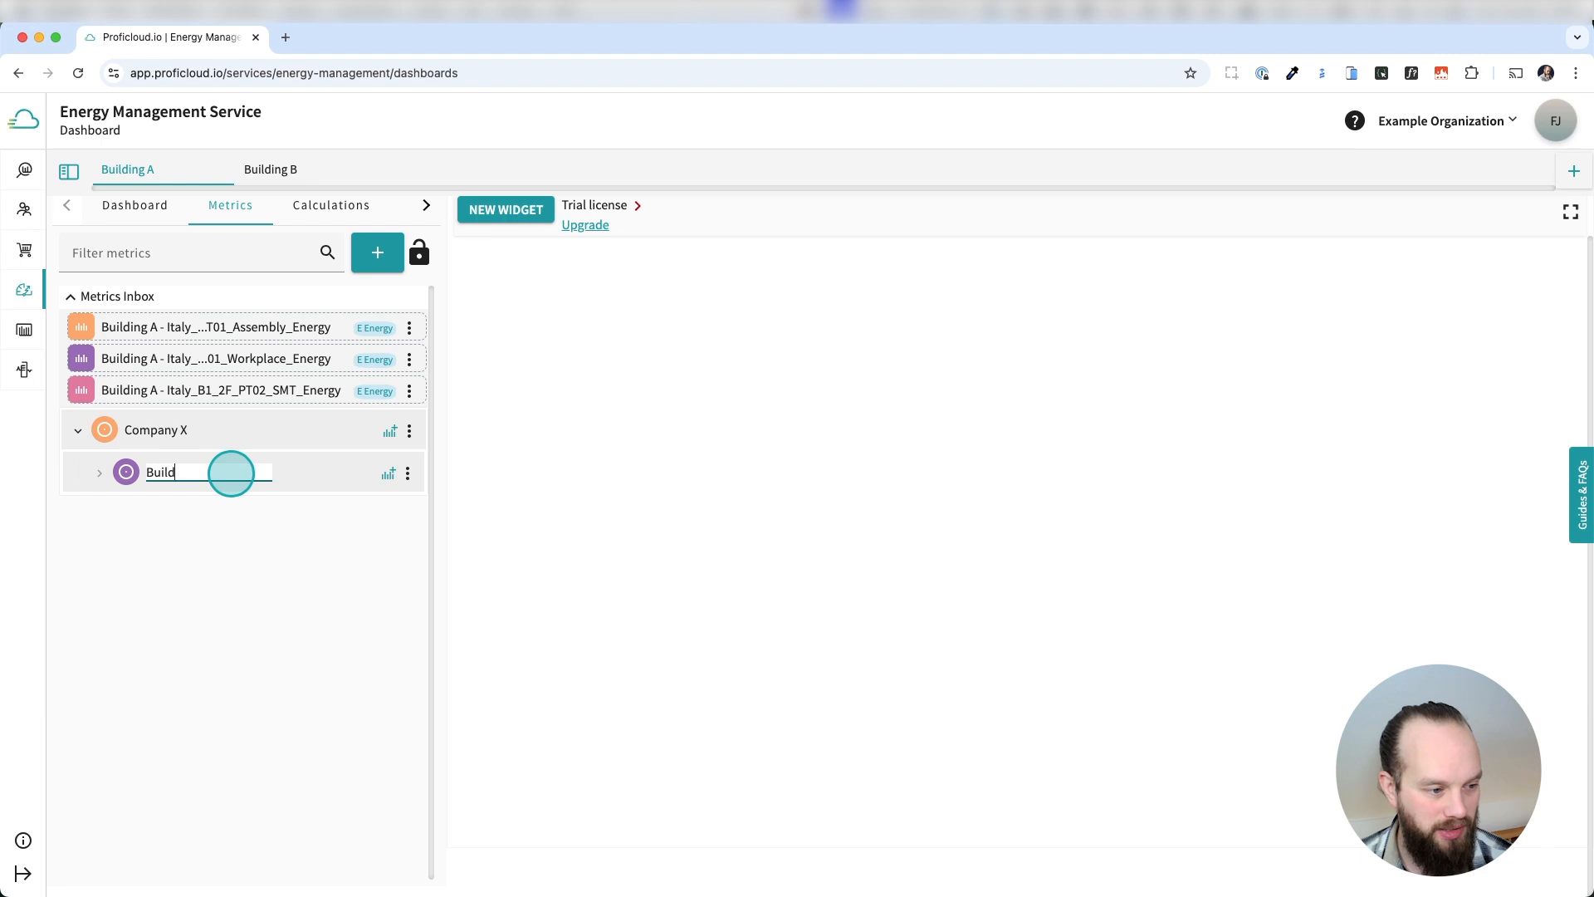
left_click(274, 614)
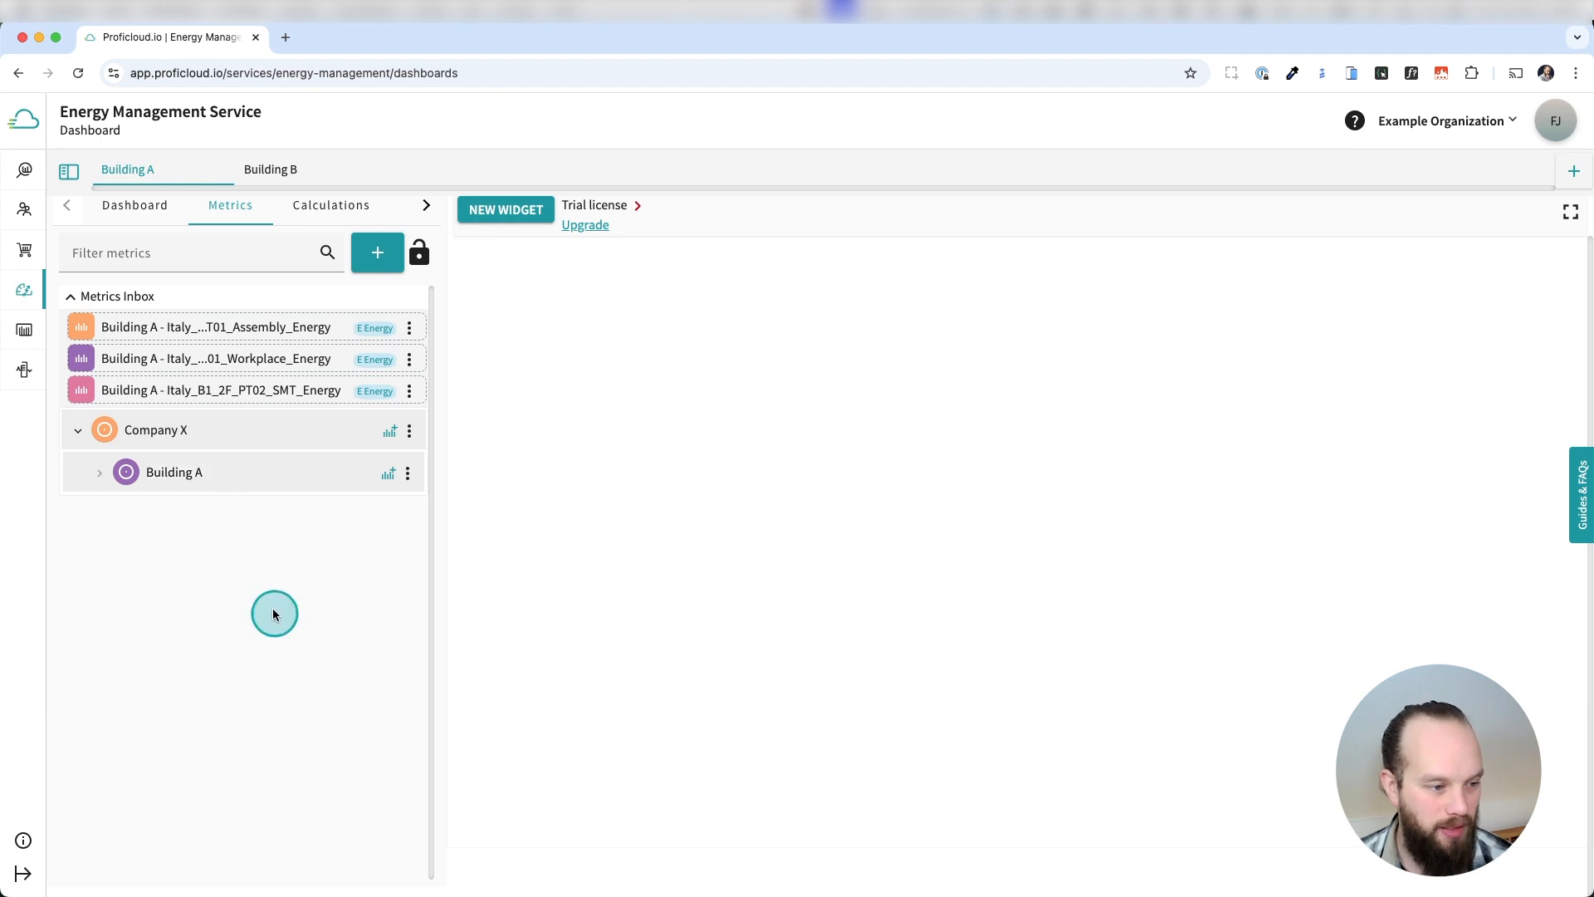
Add a second child node under Company X and name it Building B.
left_click(408, 432)
left_click(443, 505)
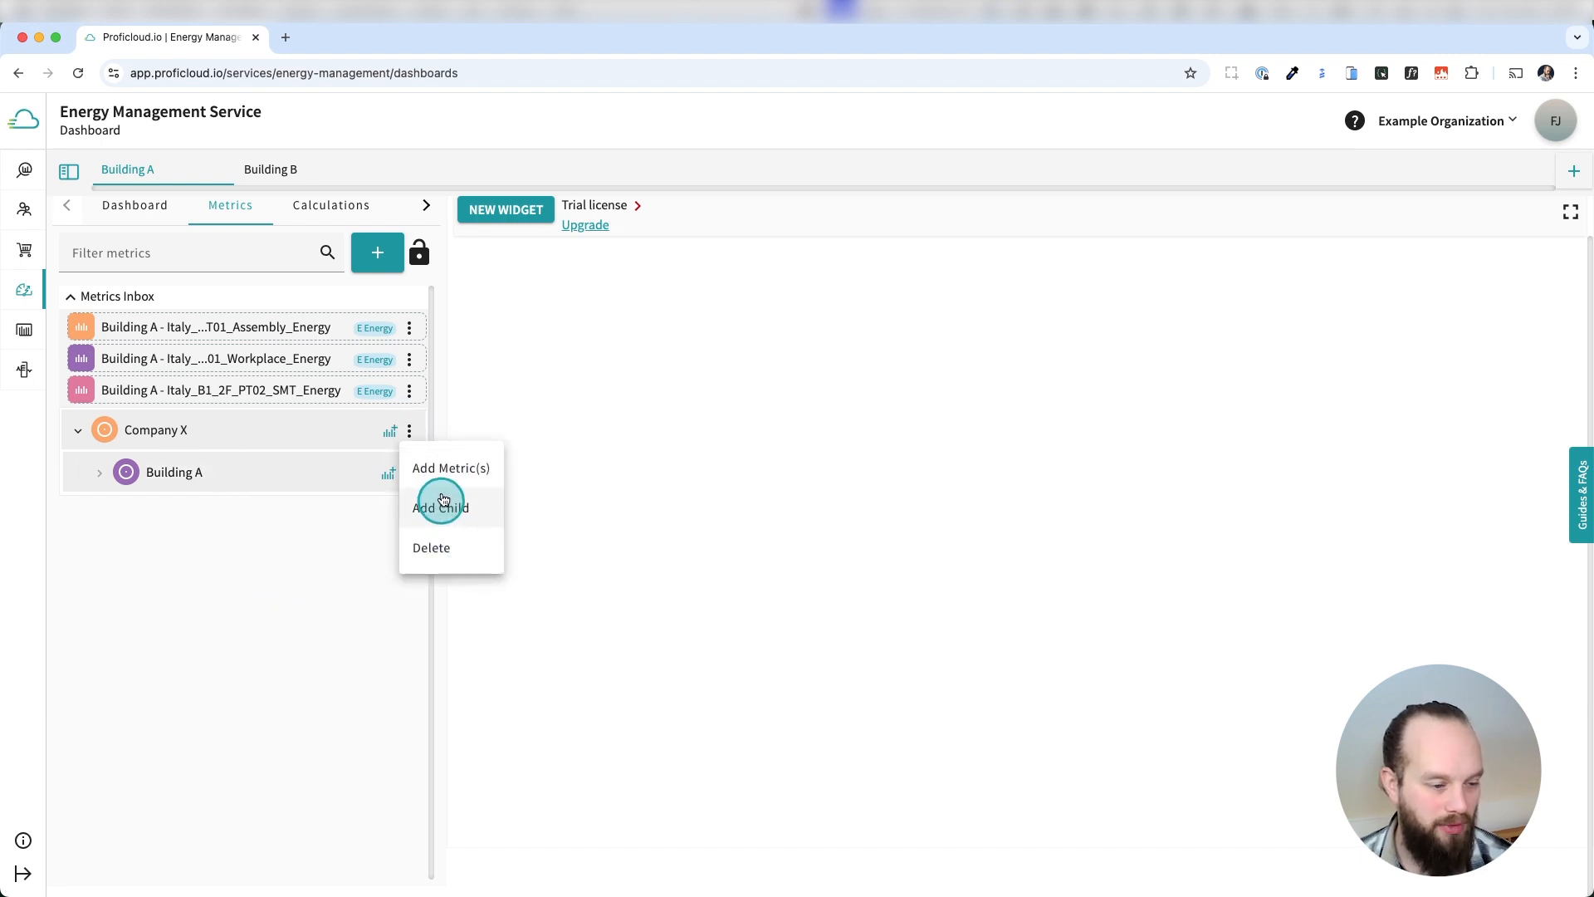
left_click(441, 506)
double_click(161, 517)
type("Building B")
key("Return")
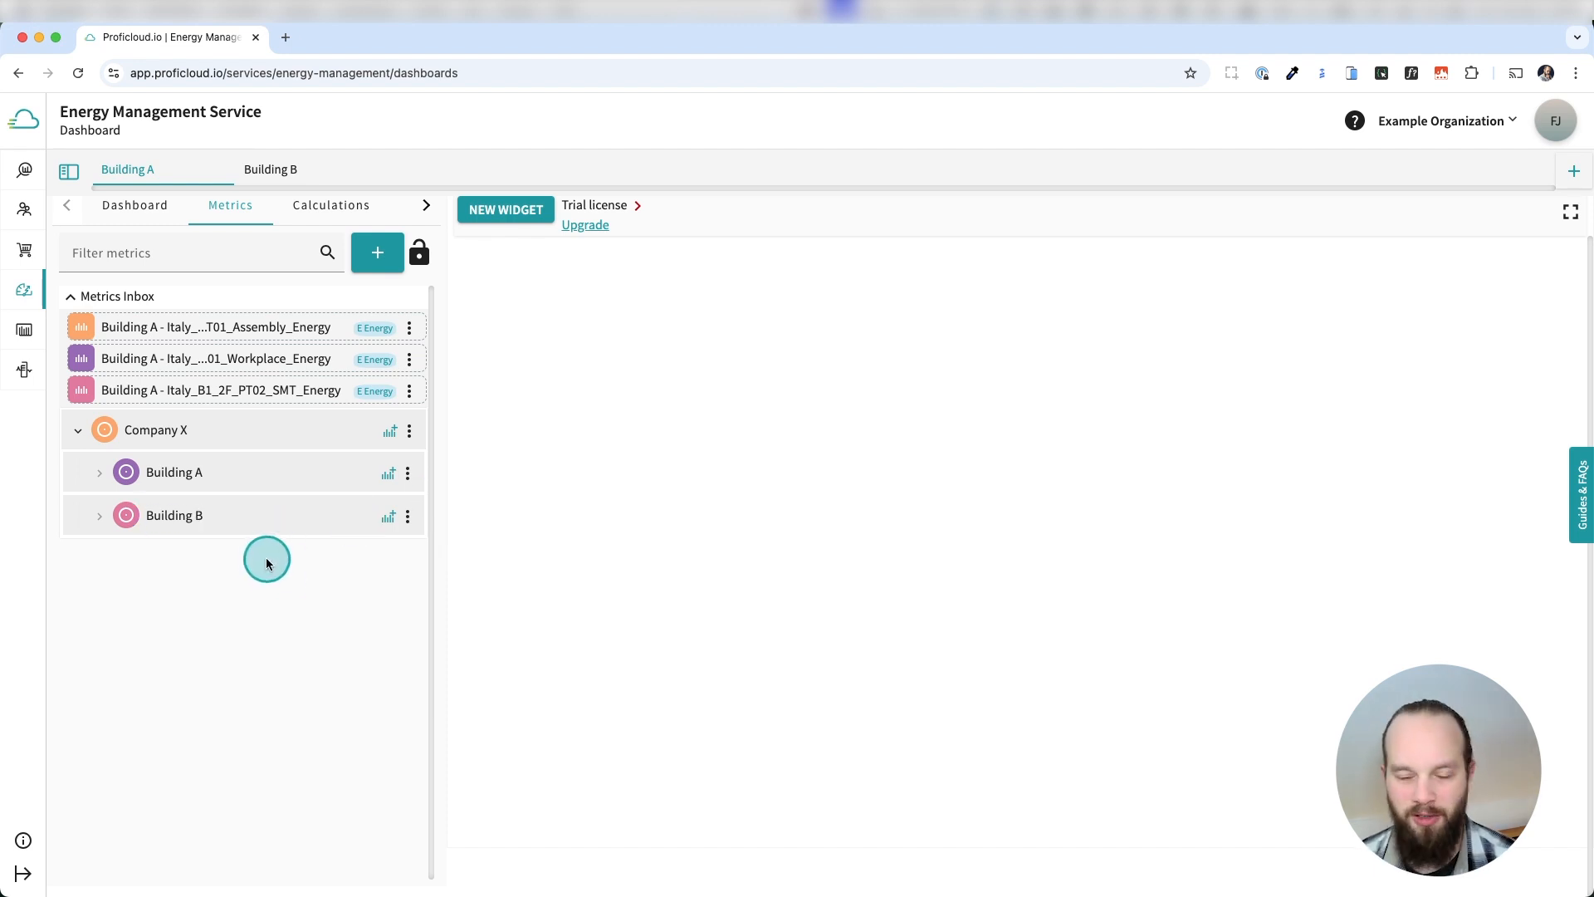
Start adding another metric and select Building B's Italy_B1_1F_PT01_Assembly_Energy from the Device Management Service.
left_click(378, 251)
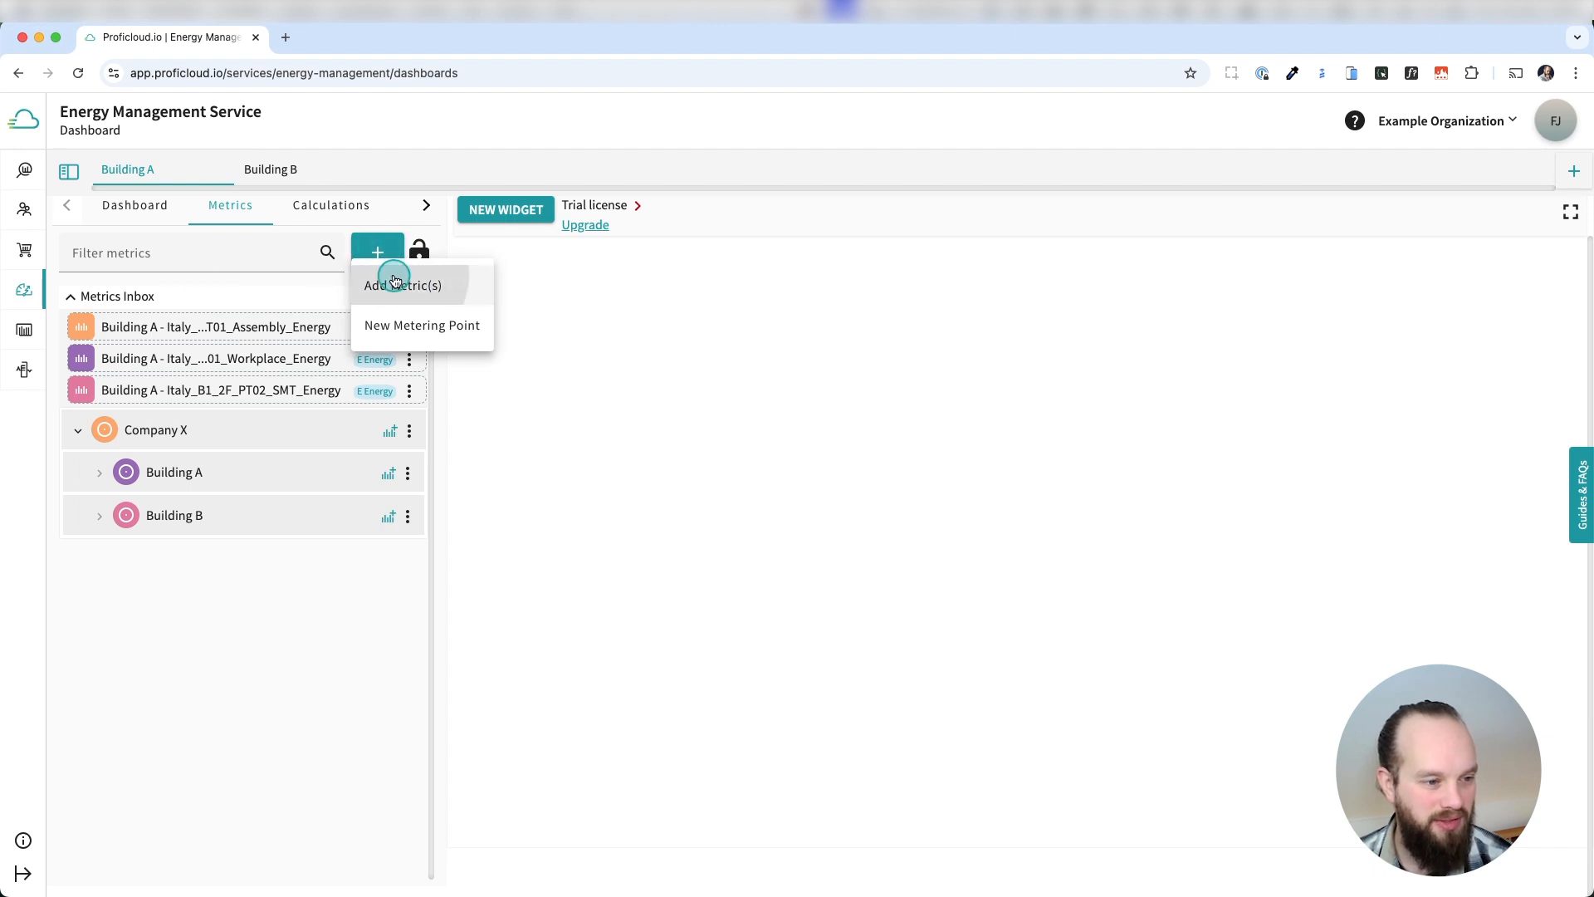
left_click(397, 285)
scroll(198, 494, "down", 5)
scroll(199, 499, "down", 10)
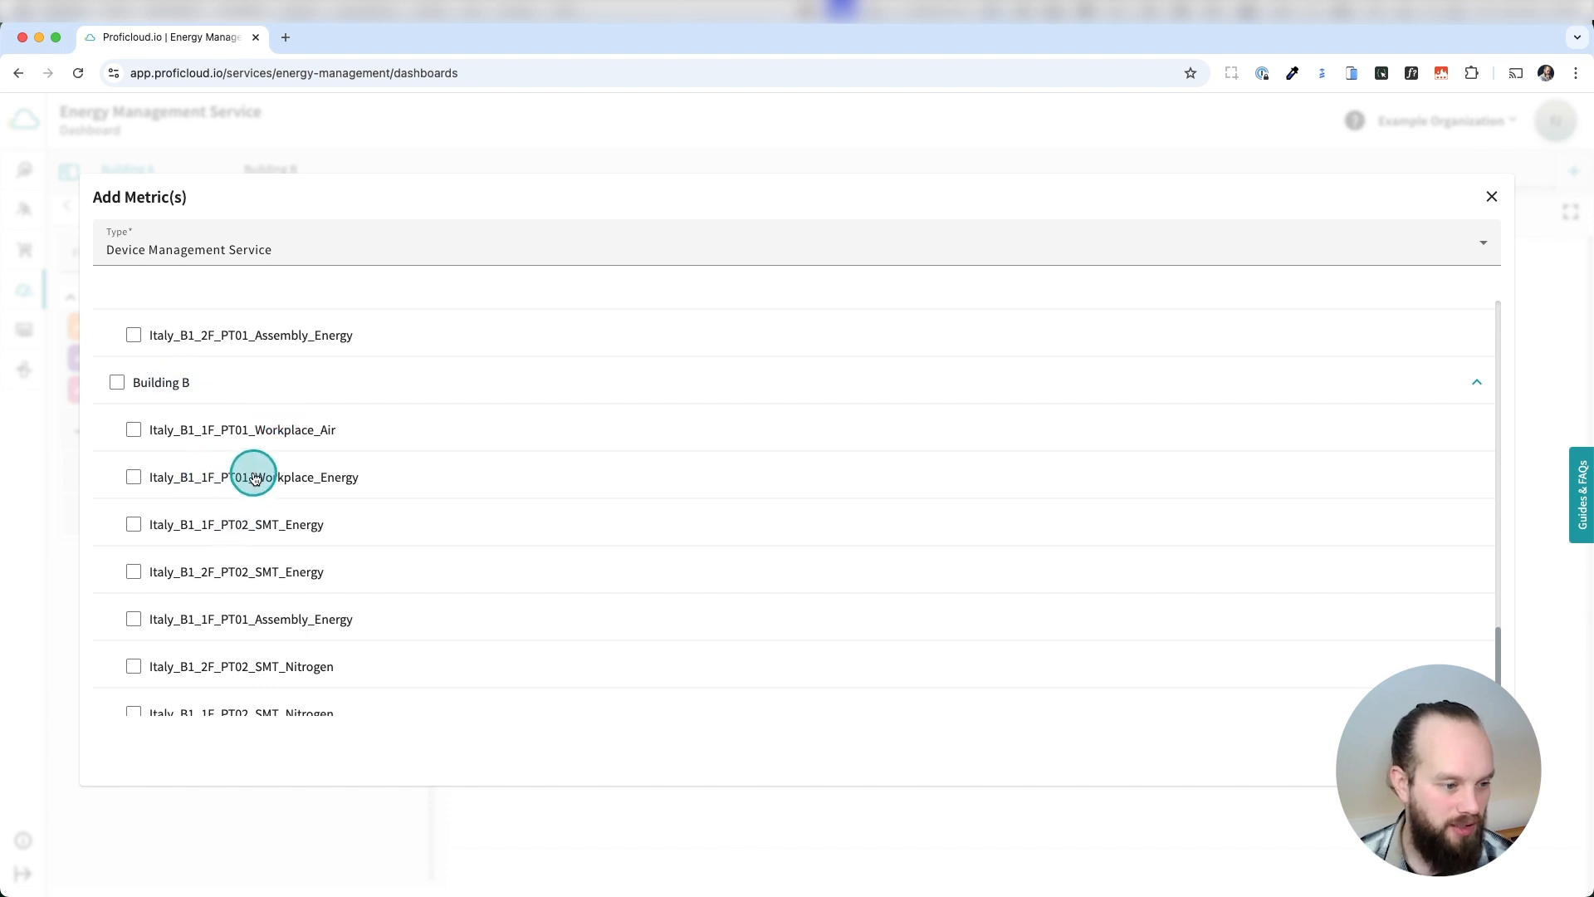
left_click(295, 620)
Set the Building B assembly metric's unit to kilowatt hour (kWh) and utility class to Electrical energy, and add it.
left_click(1125, 619)
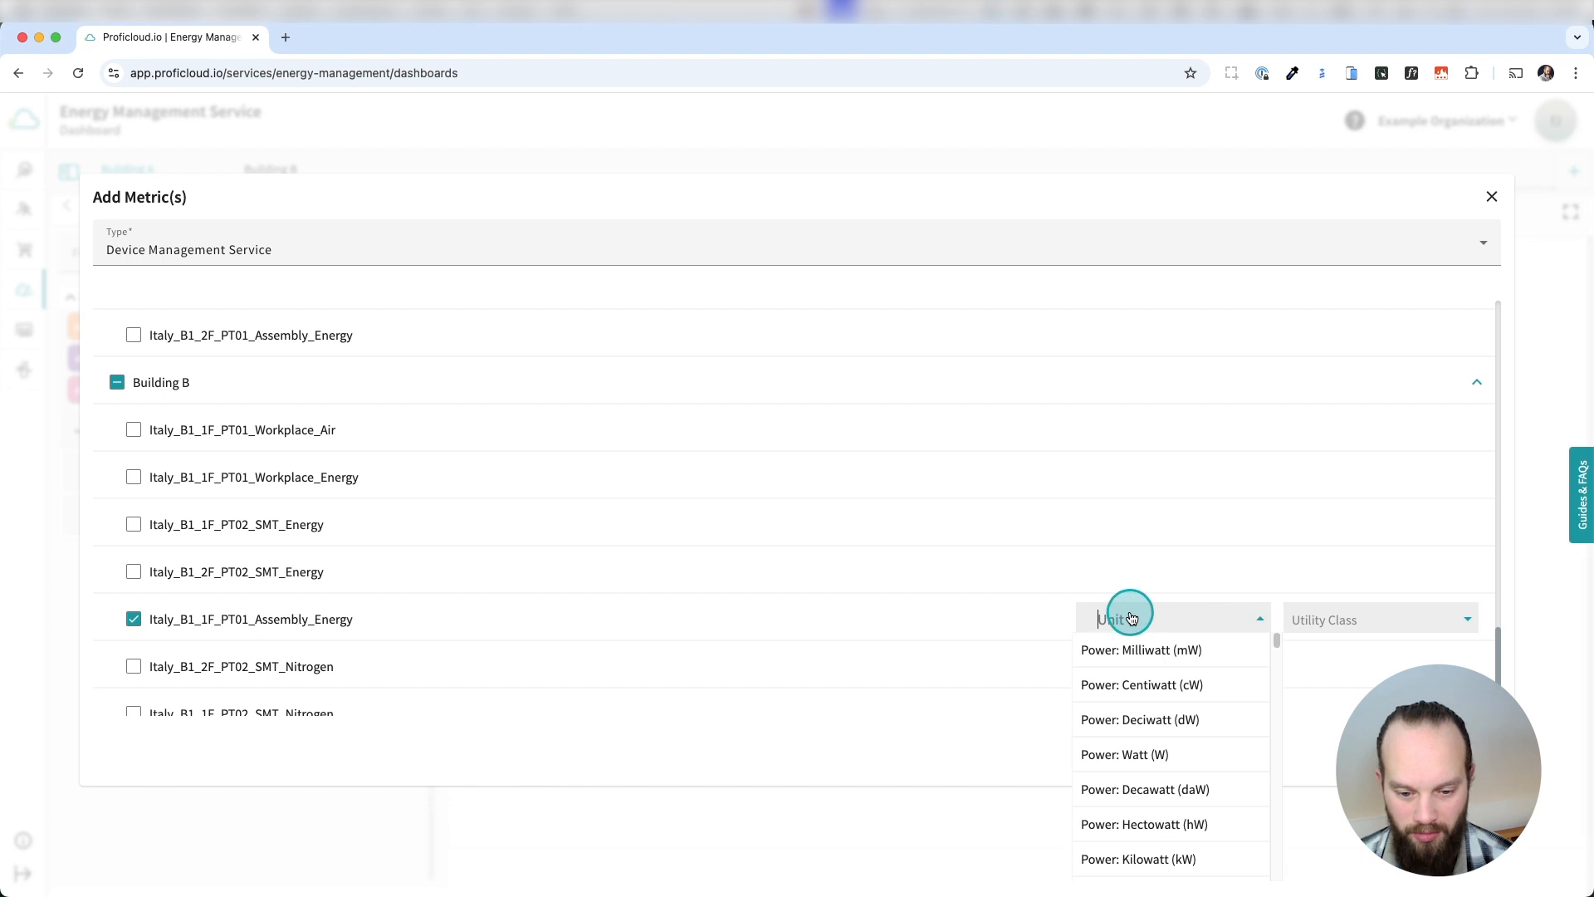
type("kwh")
left_click(1160, 650)
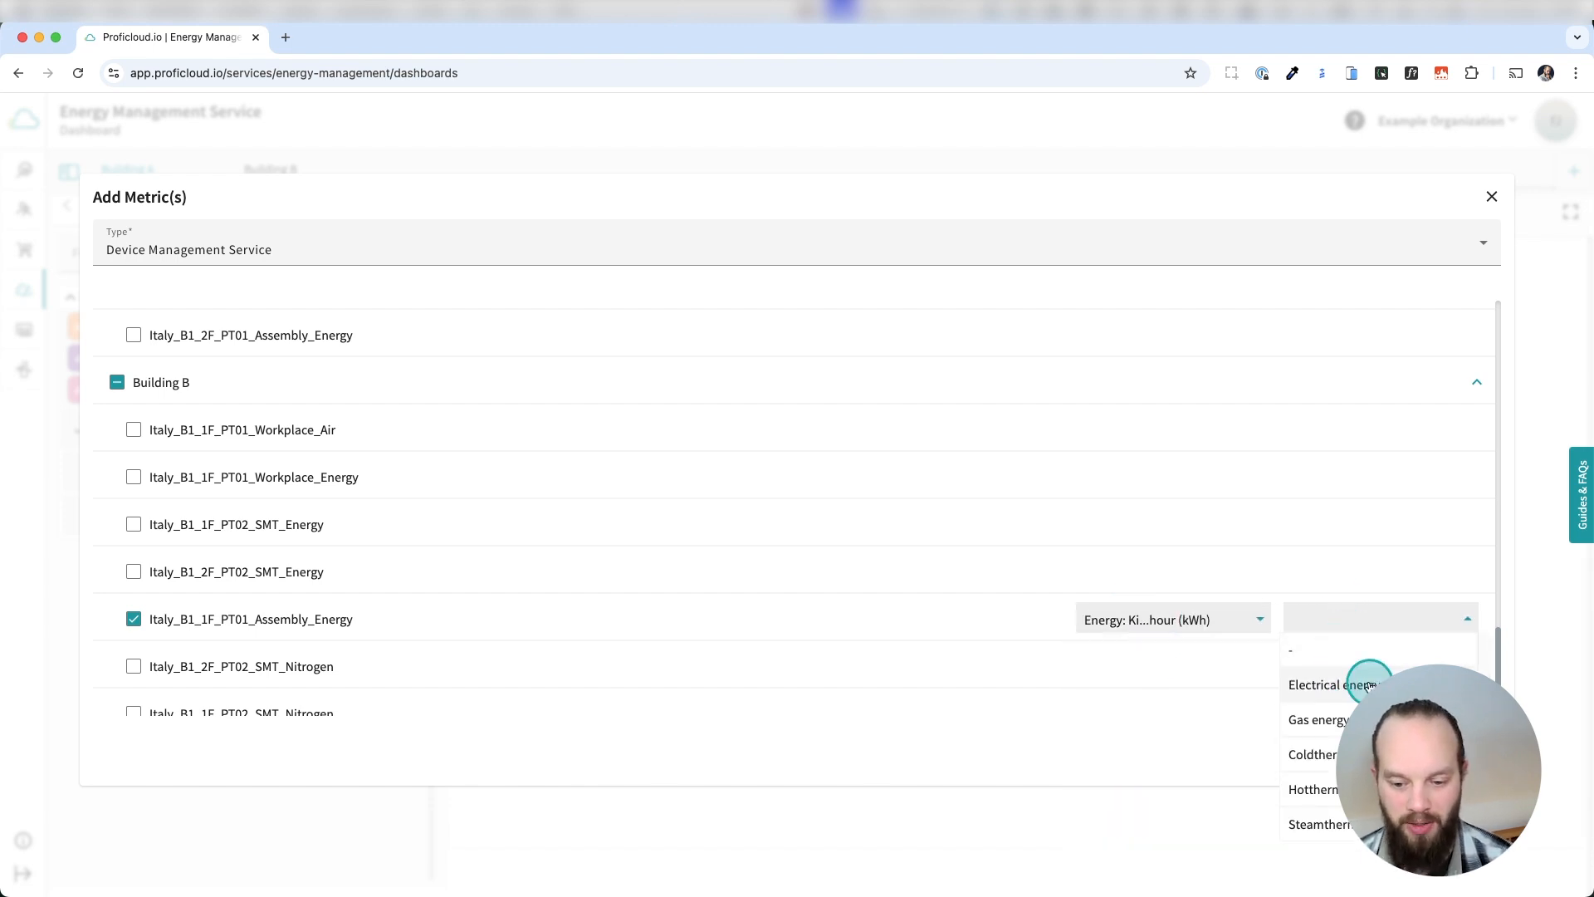
left_click(1368, 685)
left_click(1463, 750)
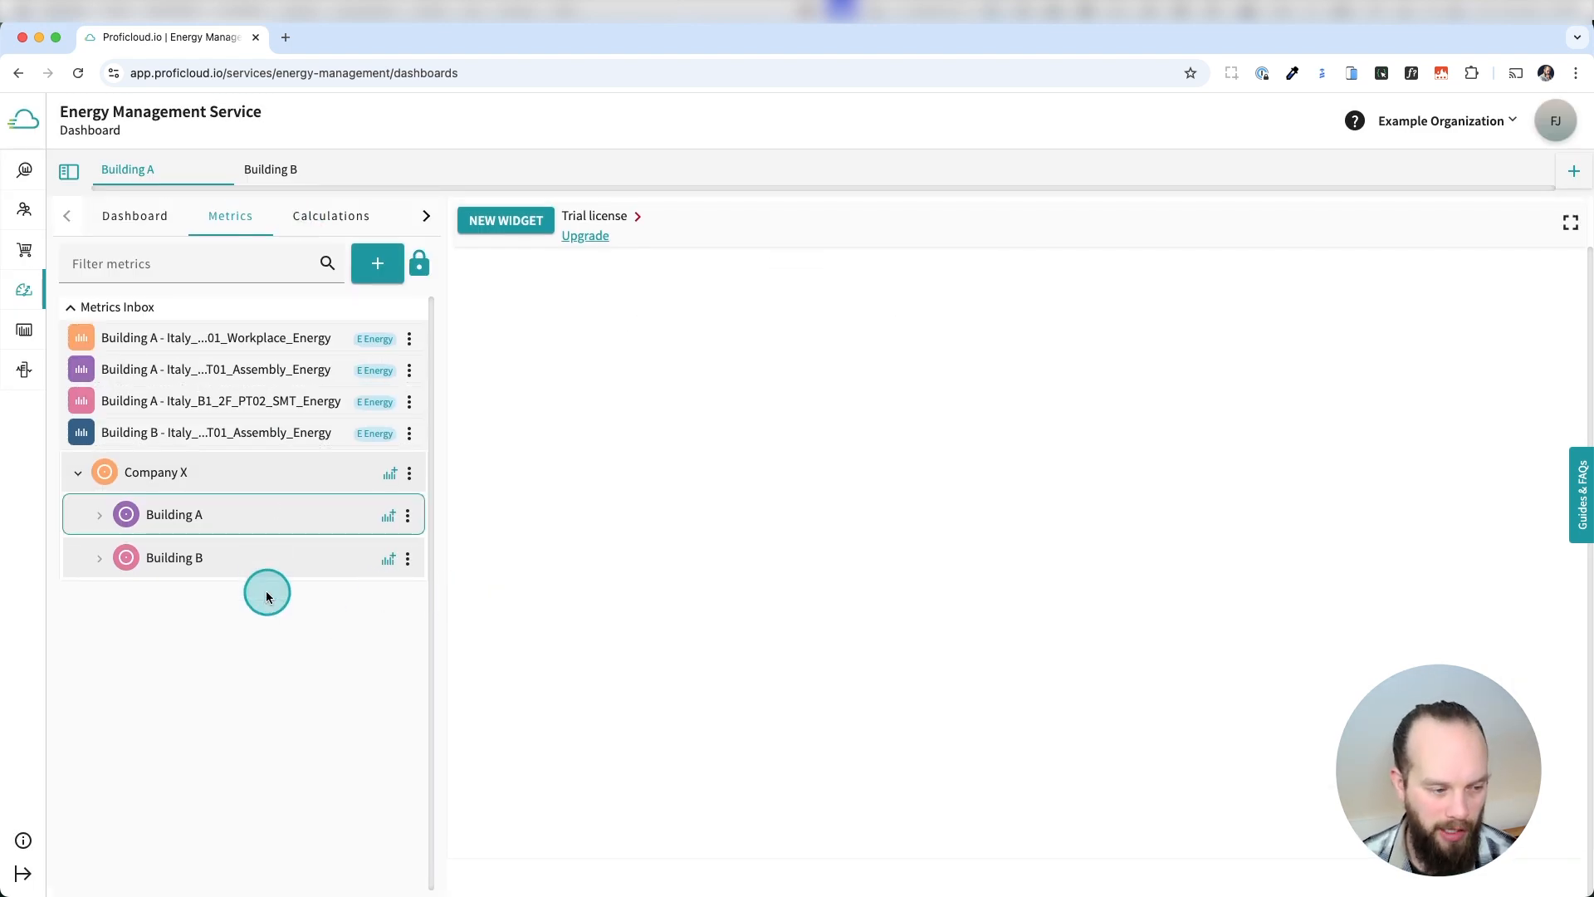
Add a child node under Building A and expand Building A in the metering point tree.
left_click(381, 266)
left_click(418, 336)
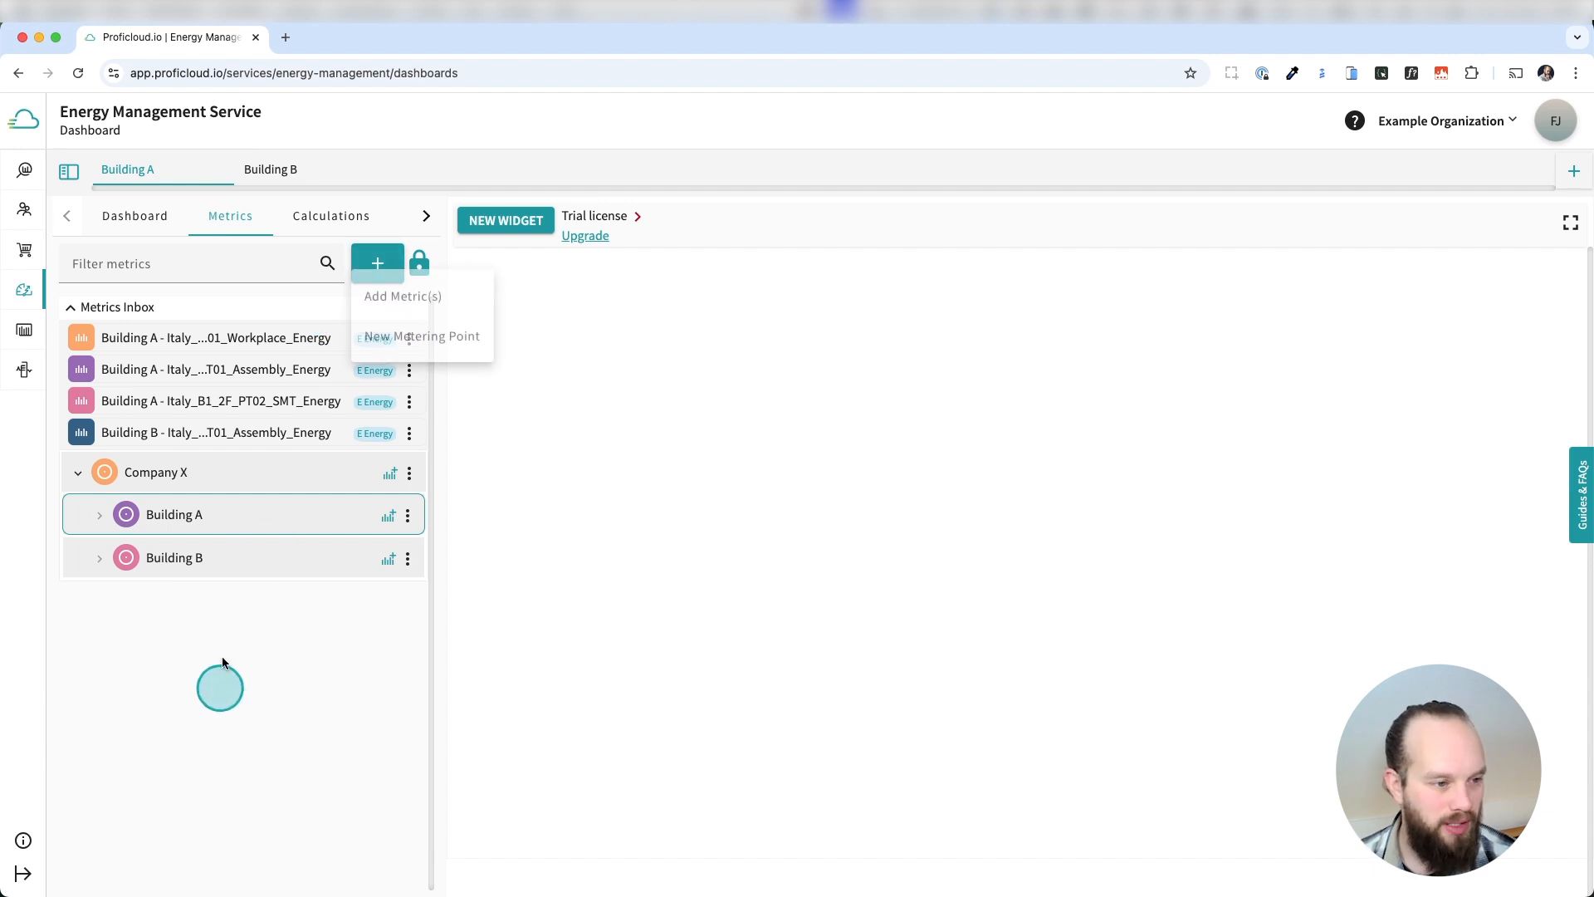
left_click(408, 517)
left_click(423, 581)
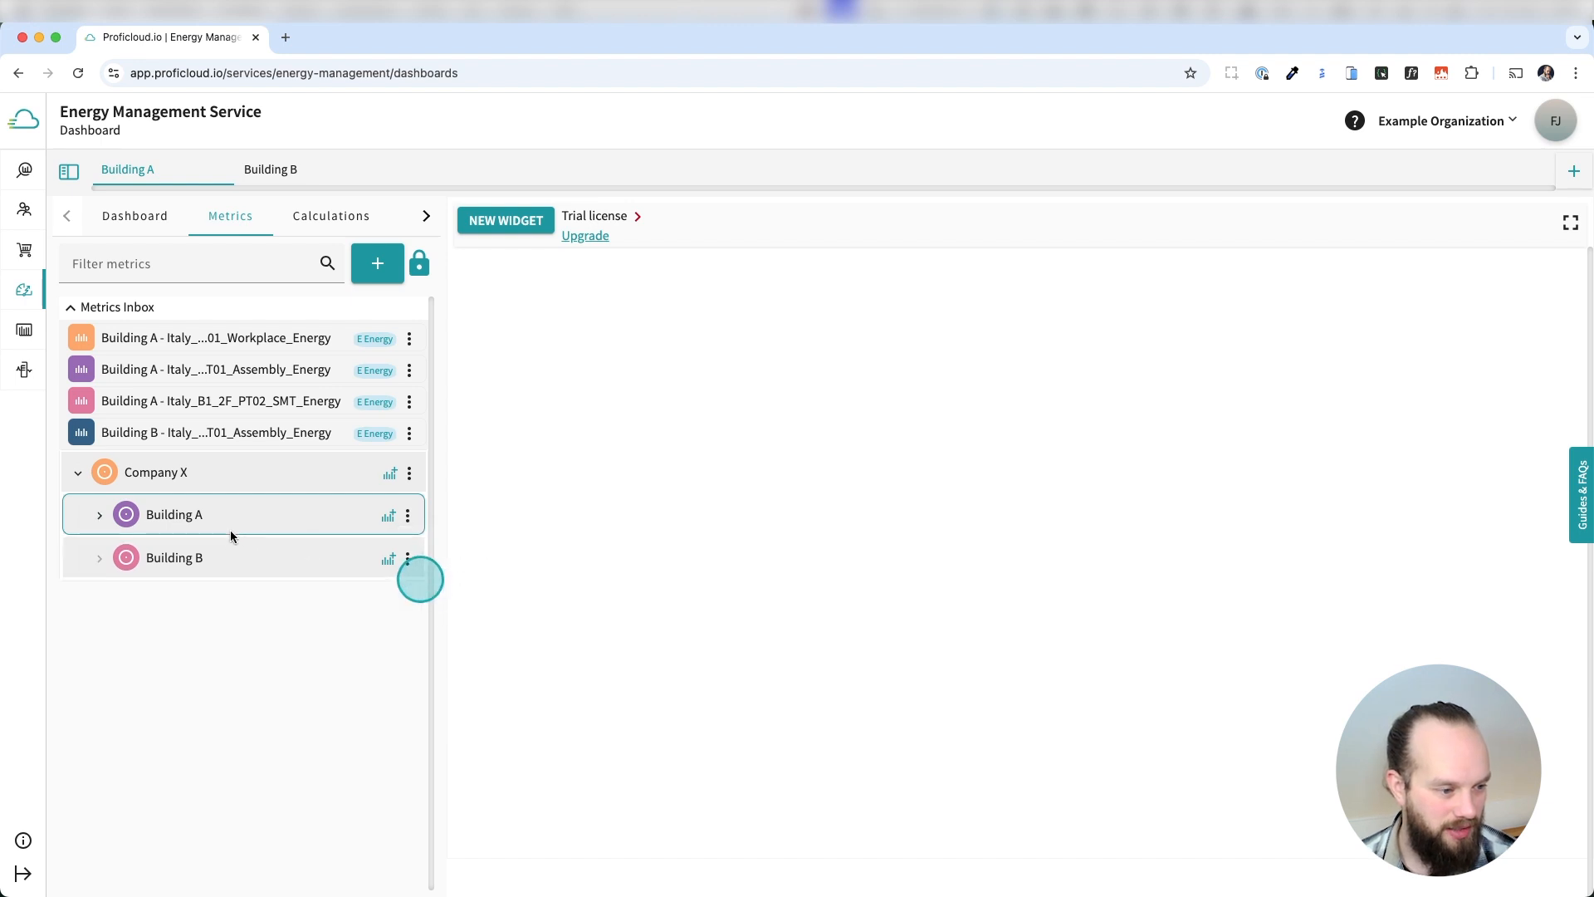
left_click(99, 515)
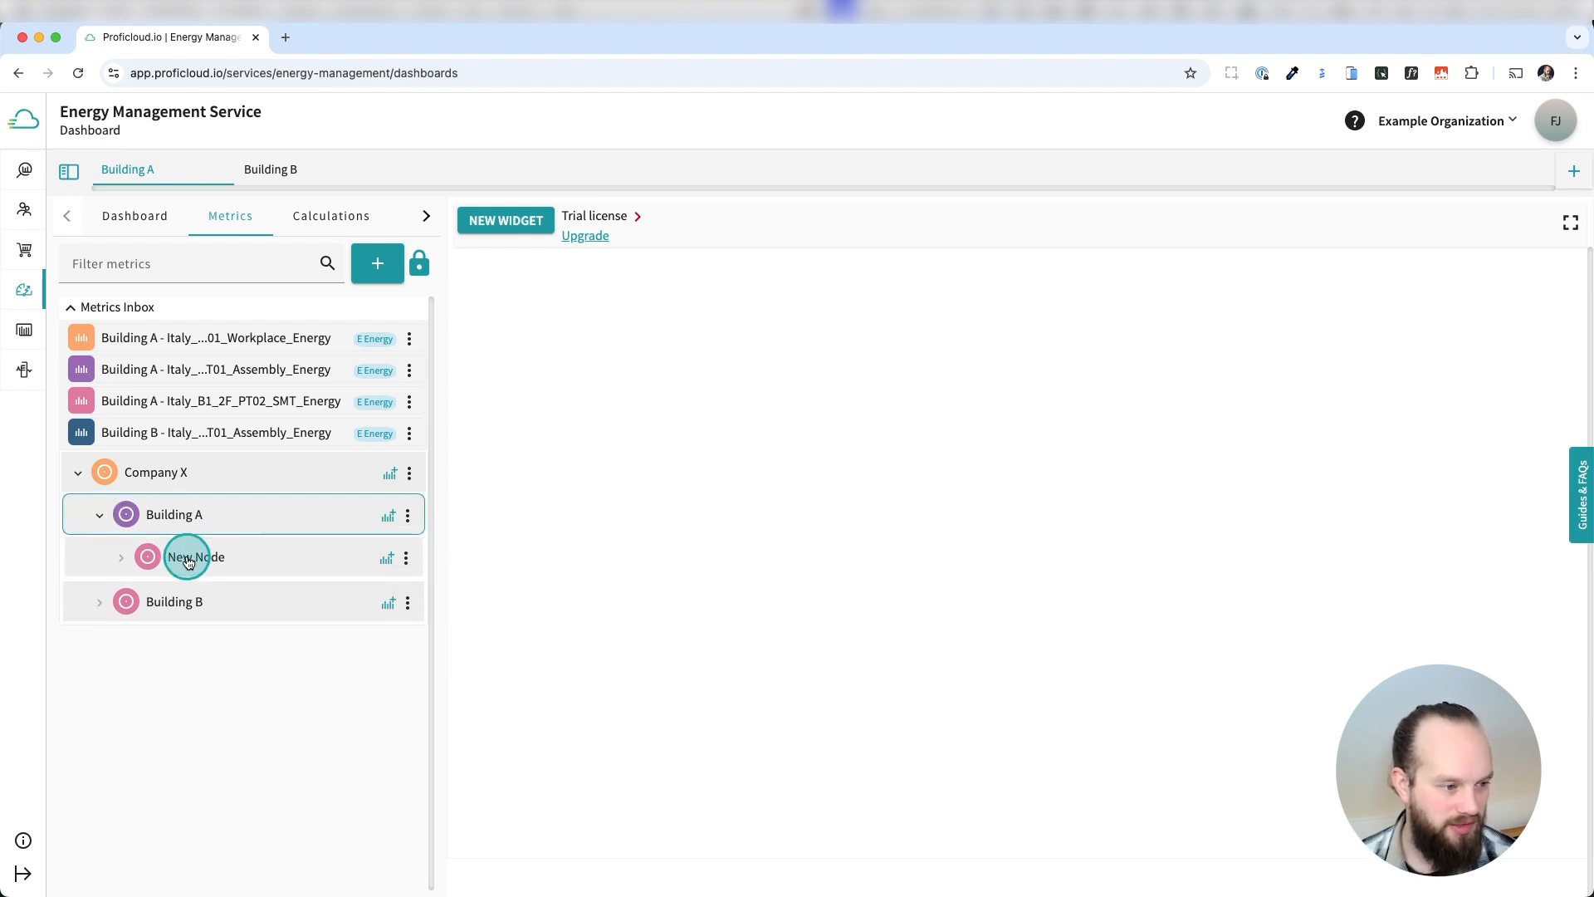
Unlock the tree and rename the new node under Building A as Manual Workplace.
left_click_drag(188, 562, 212, 562)
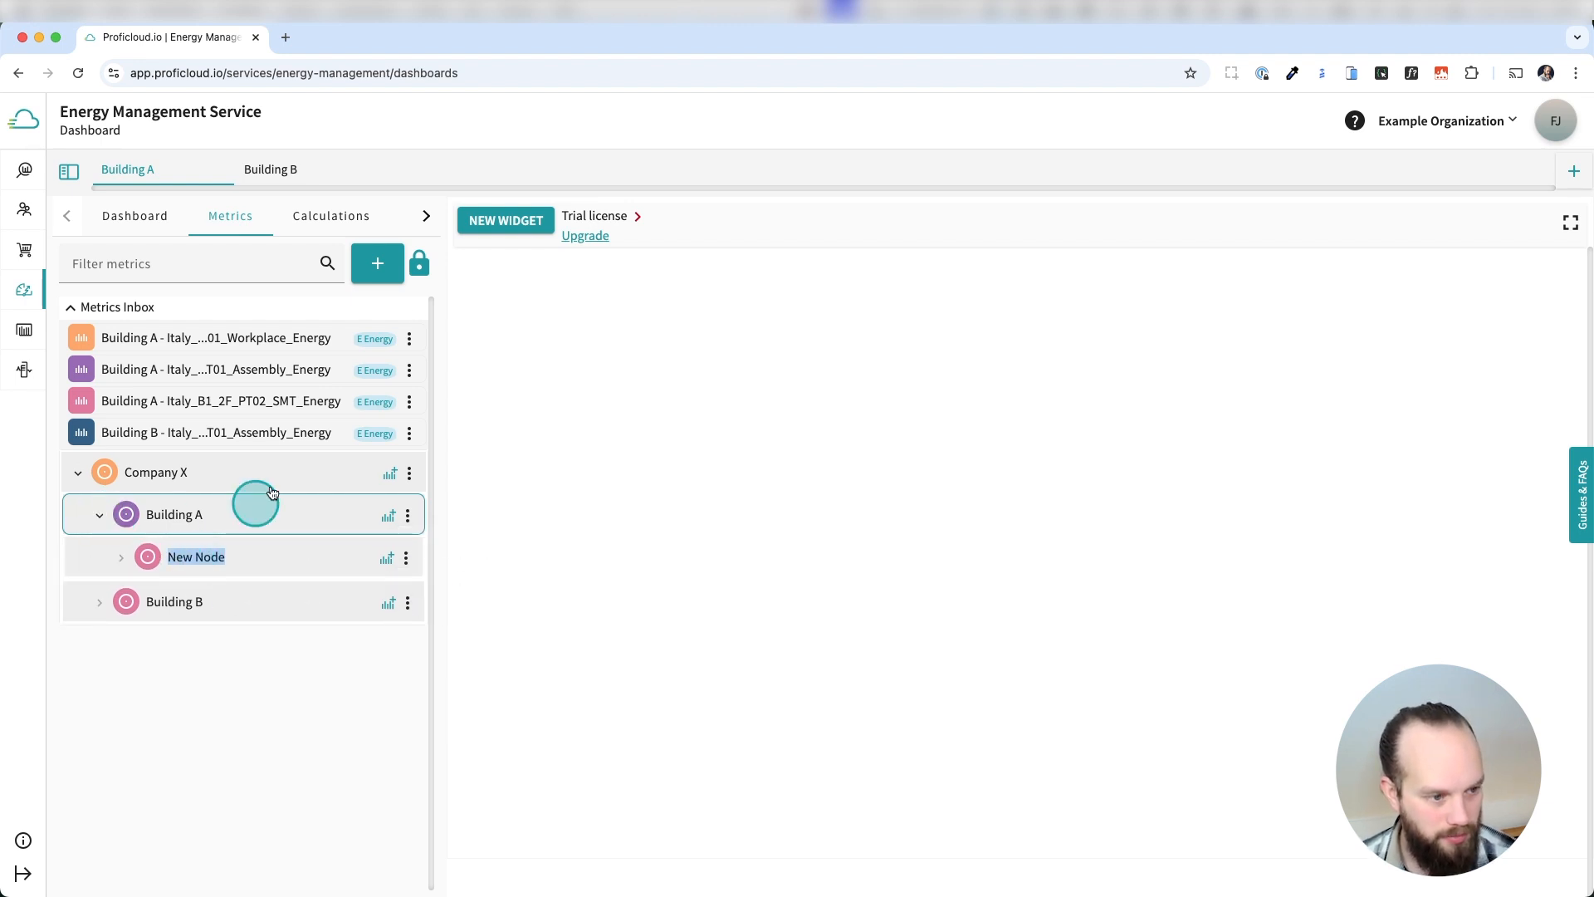
left_click(420, 264)
left_click(183, 555)
triple_click(184, 554)
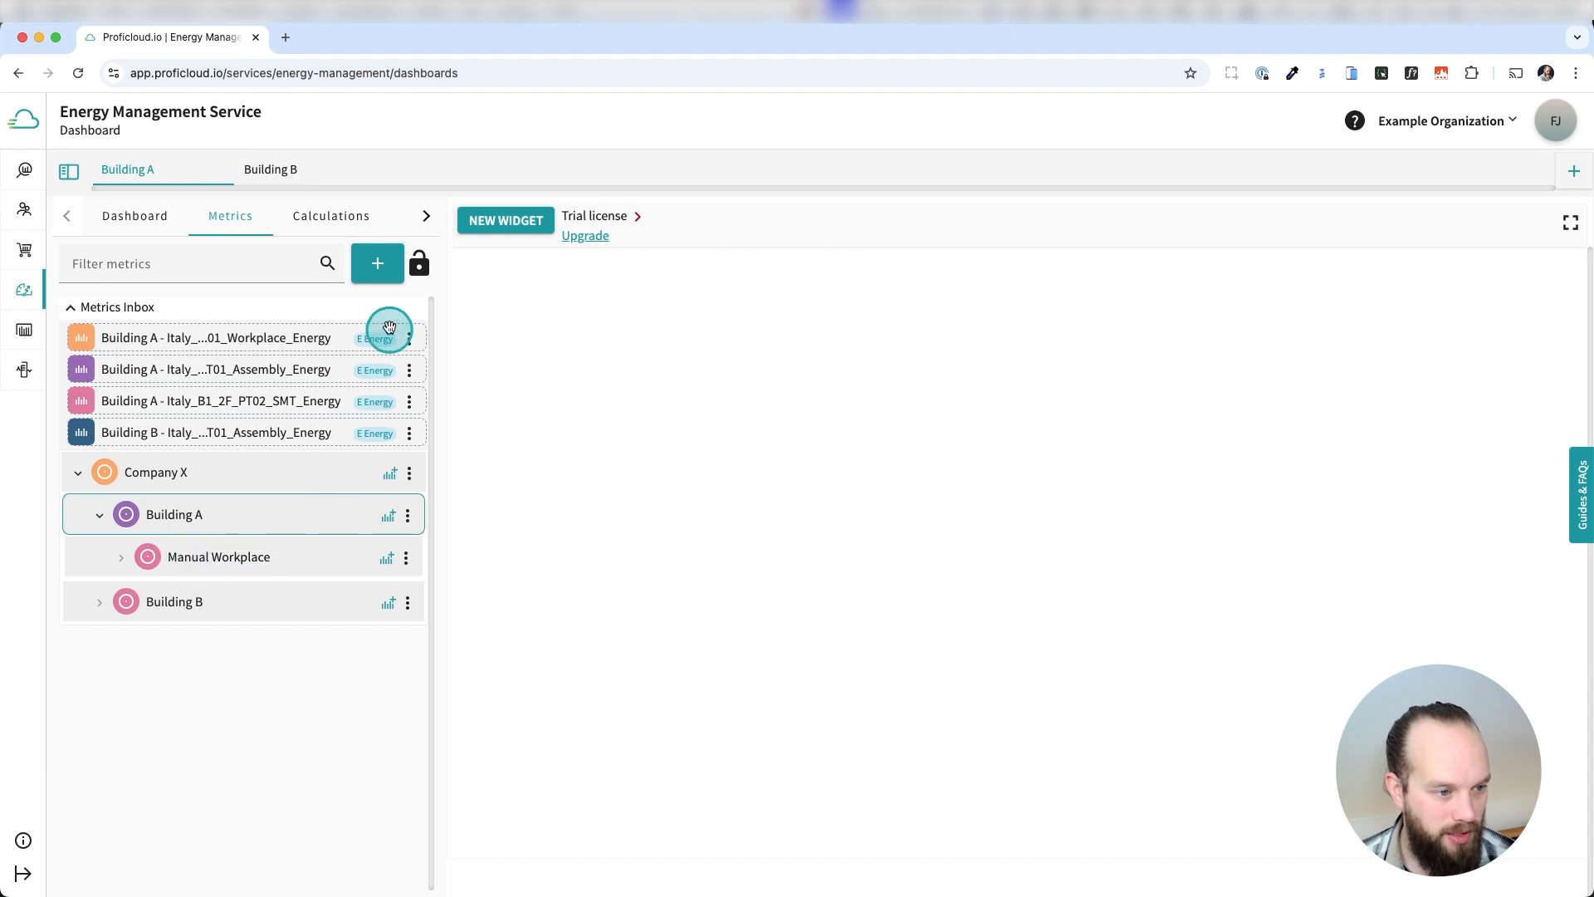
Add a second child node under Building A and name it SMT Station.
left_click(408, 516)
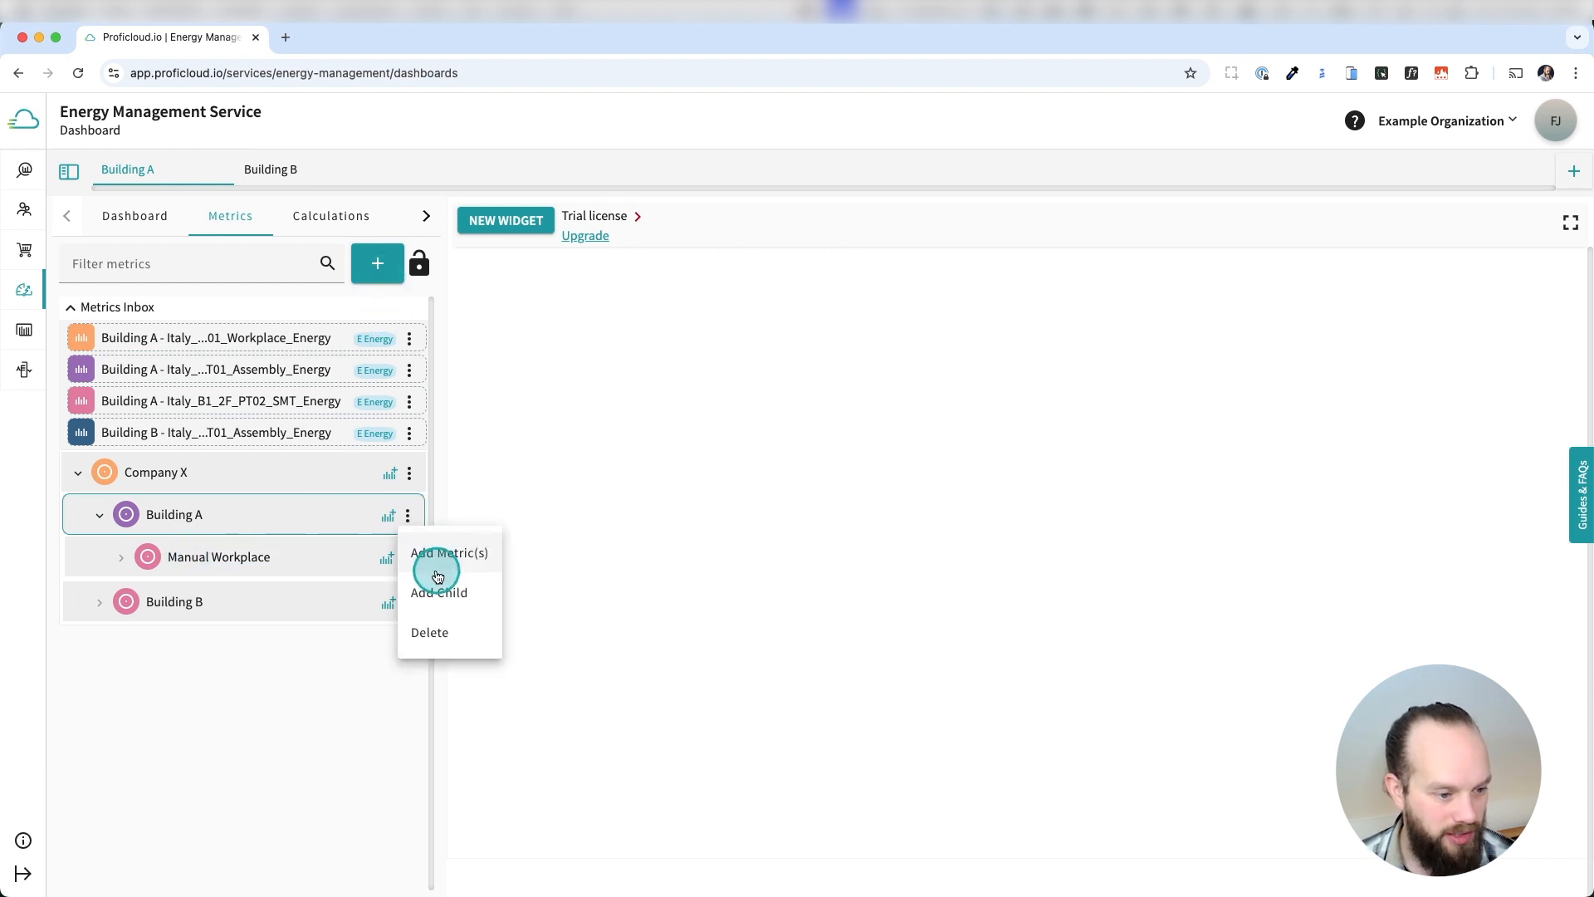
left_click(439, 592)
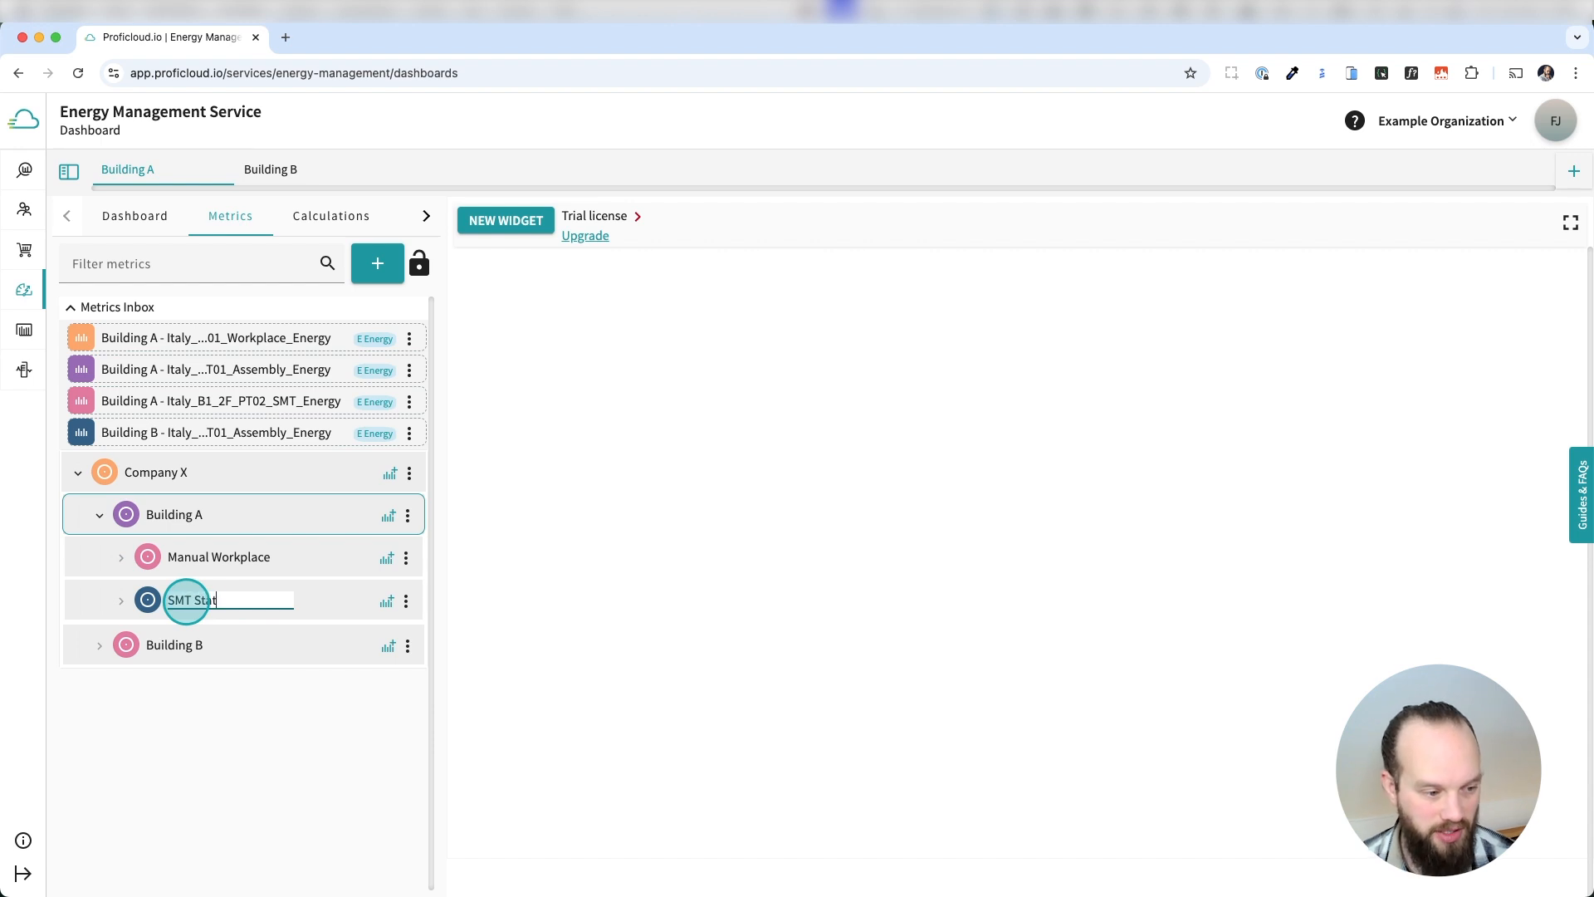
key("Return")
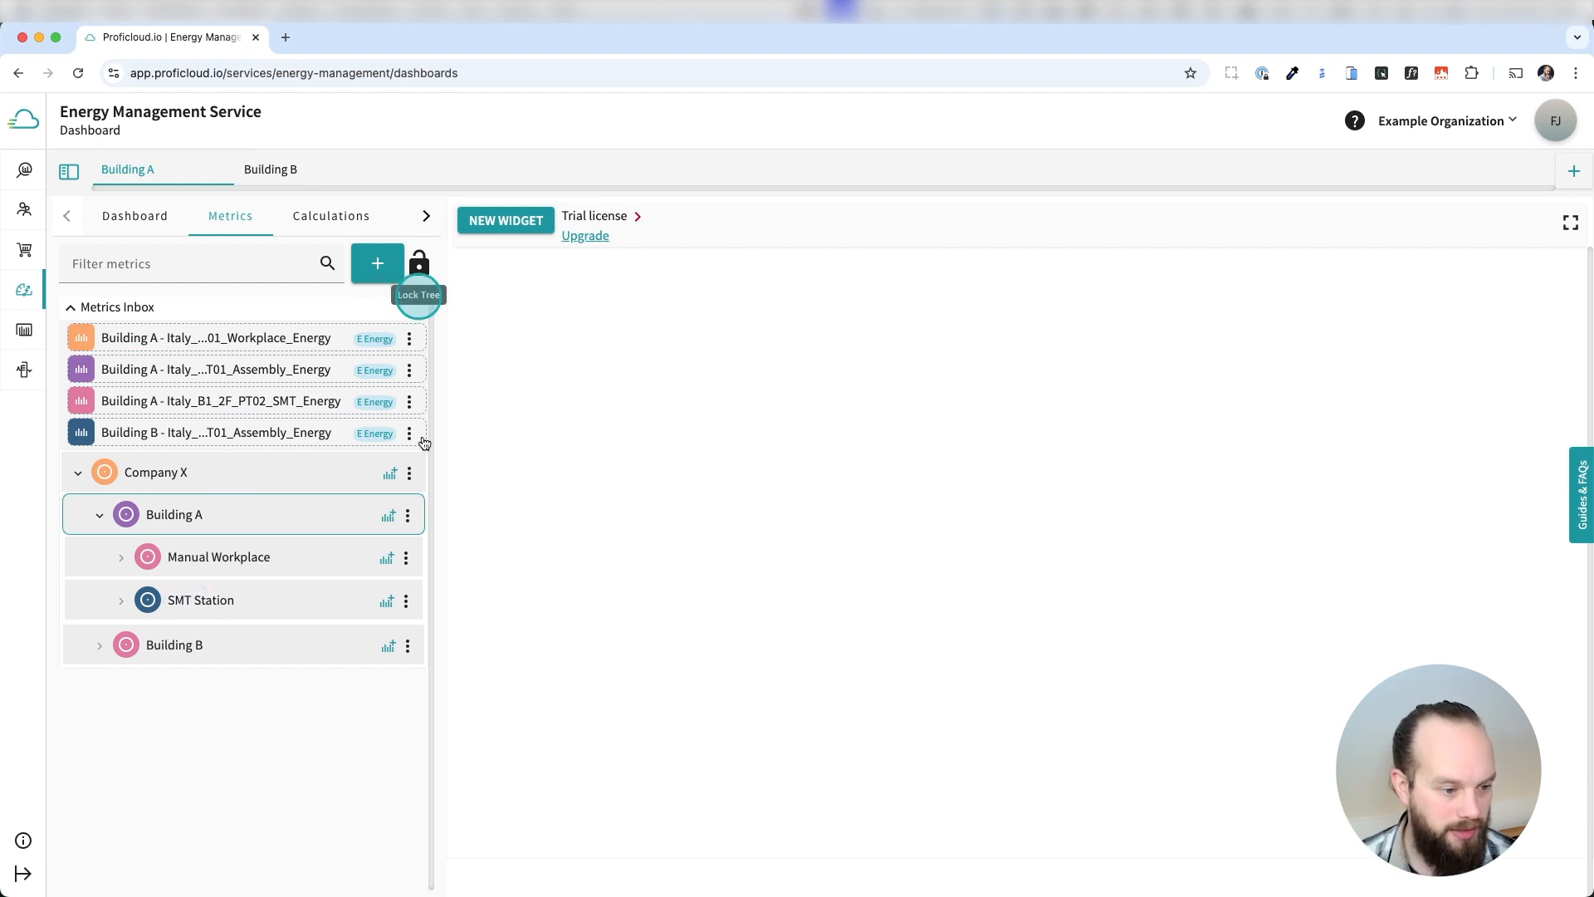
Add a third child node named Assembly Station under Building A, and rename Manual Workplace to Manual Workplace Station.
left_click(409, 512)
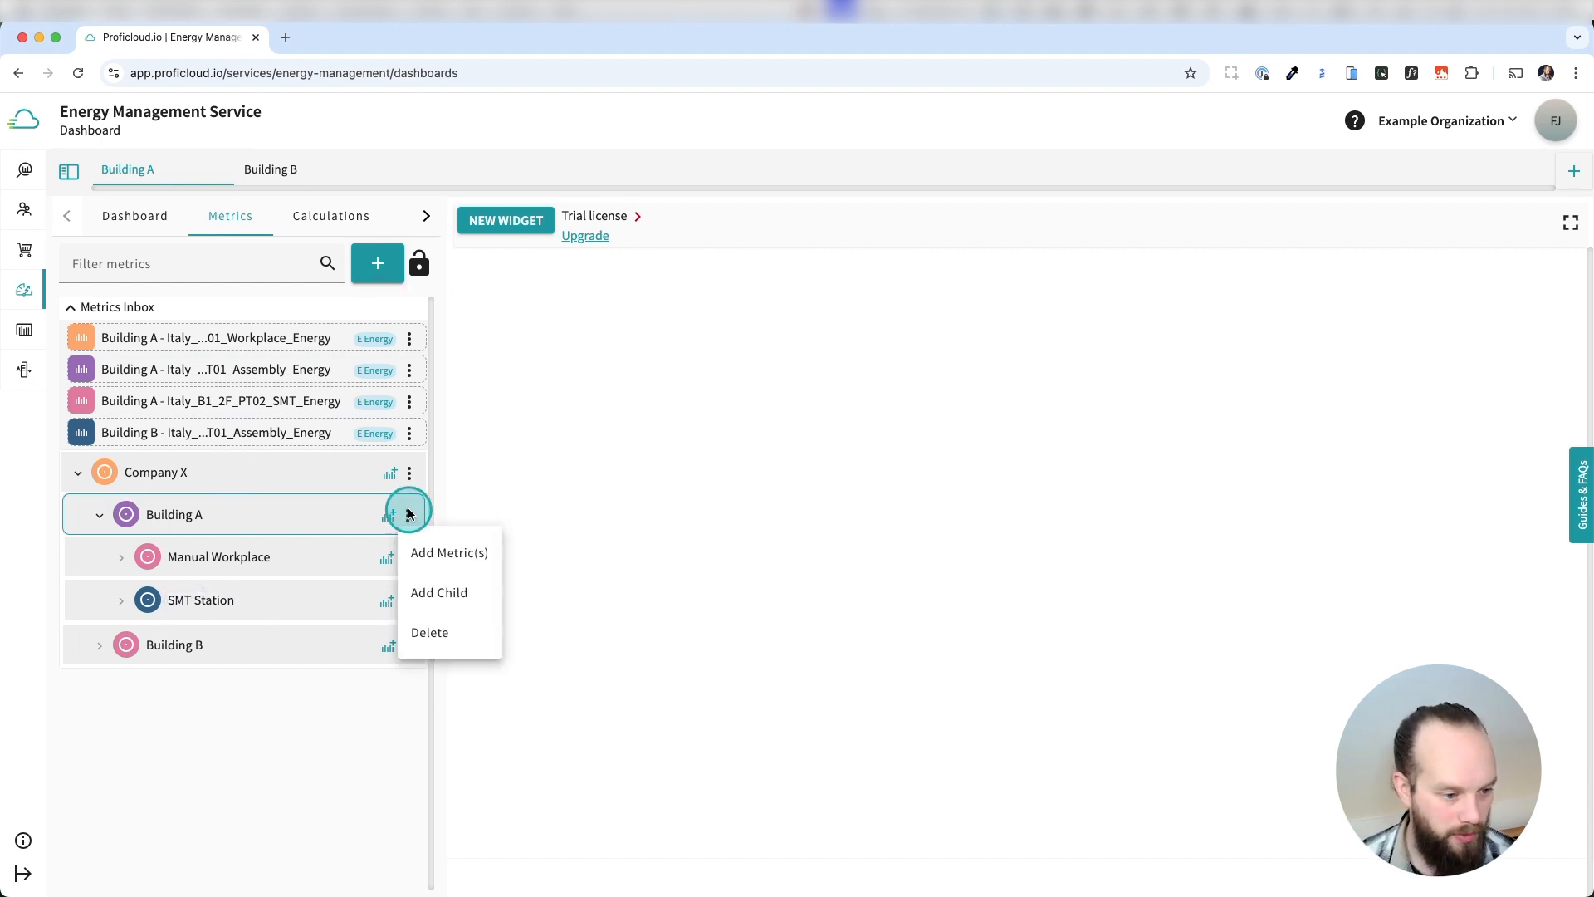
left_click(444, 591)
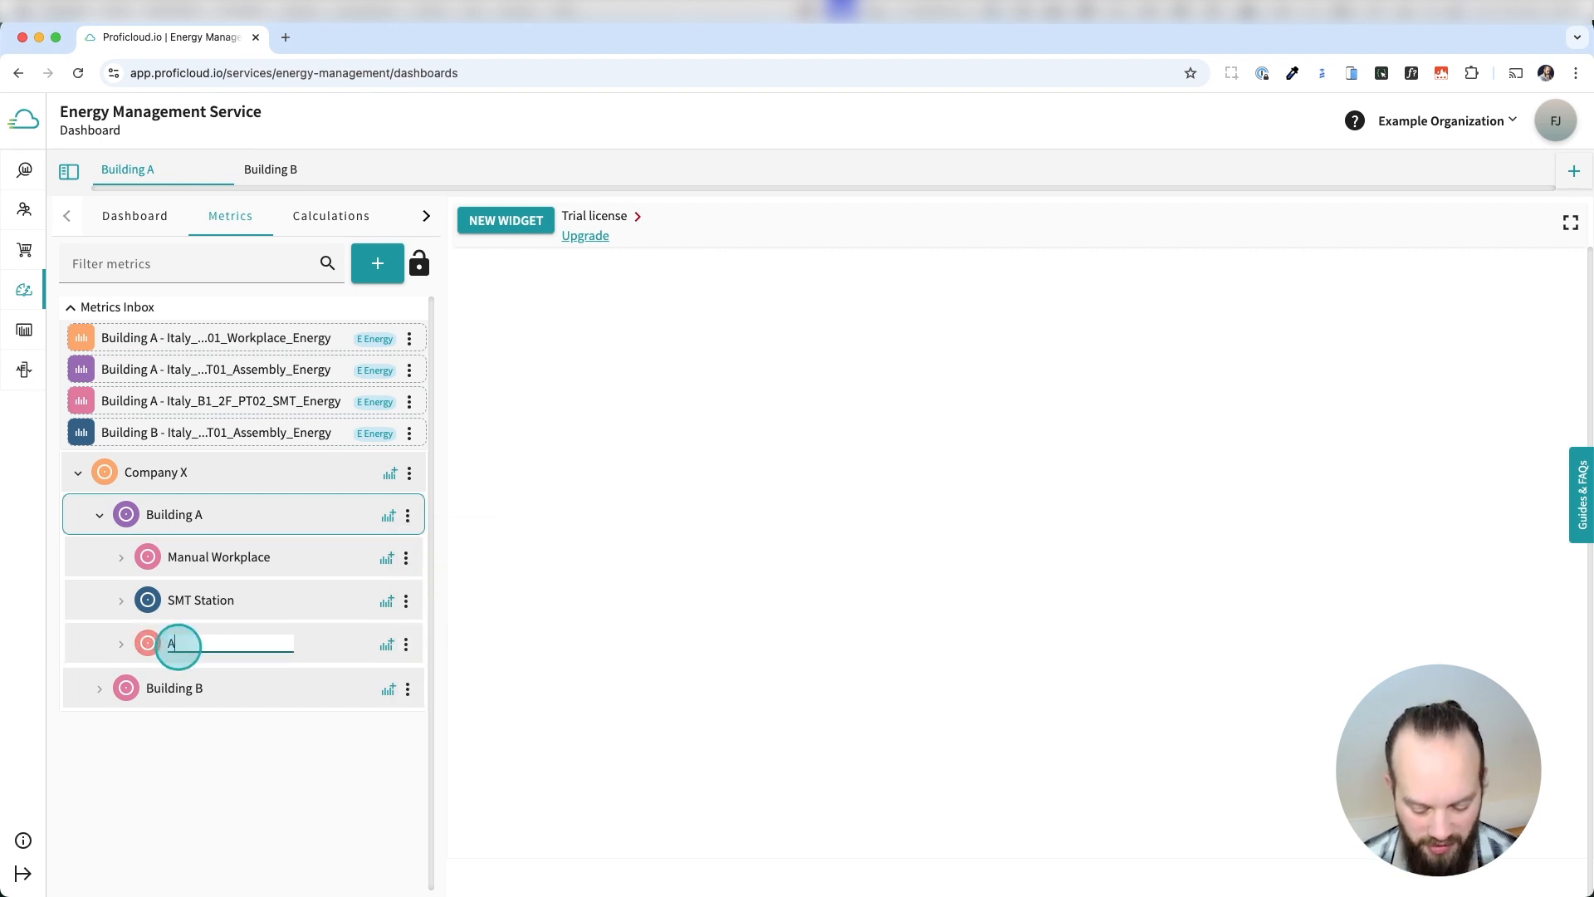
type("Assembly Station")
key("Return")
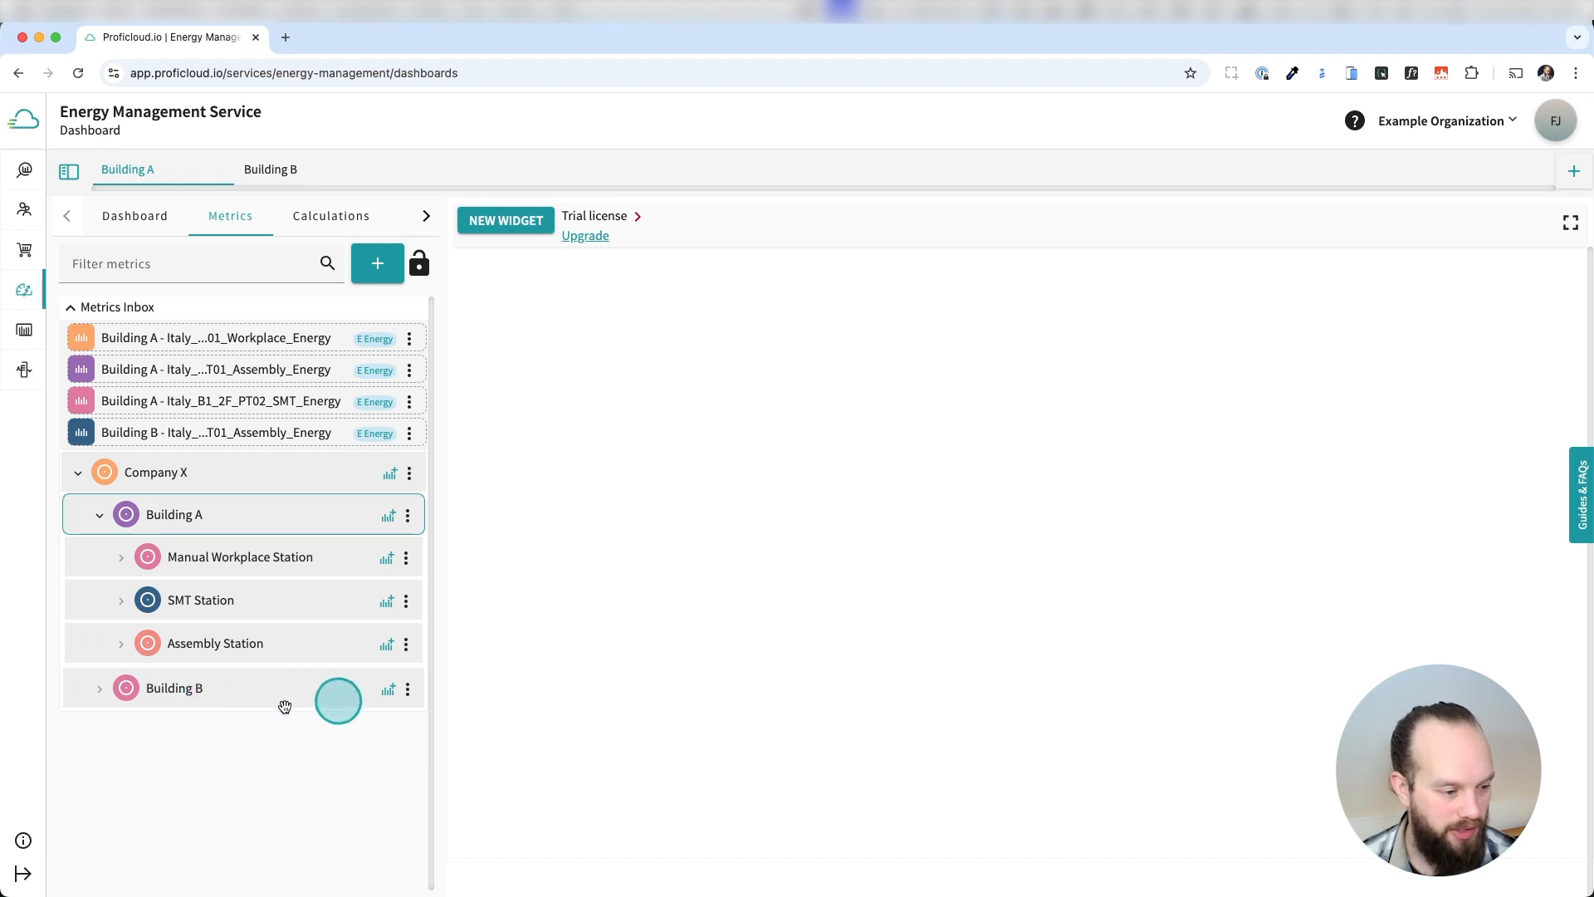
Add a child node under Building B and name it Assembly Station.
left_click(407, 691)
left_click(437, 764)
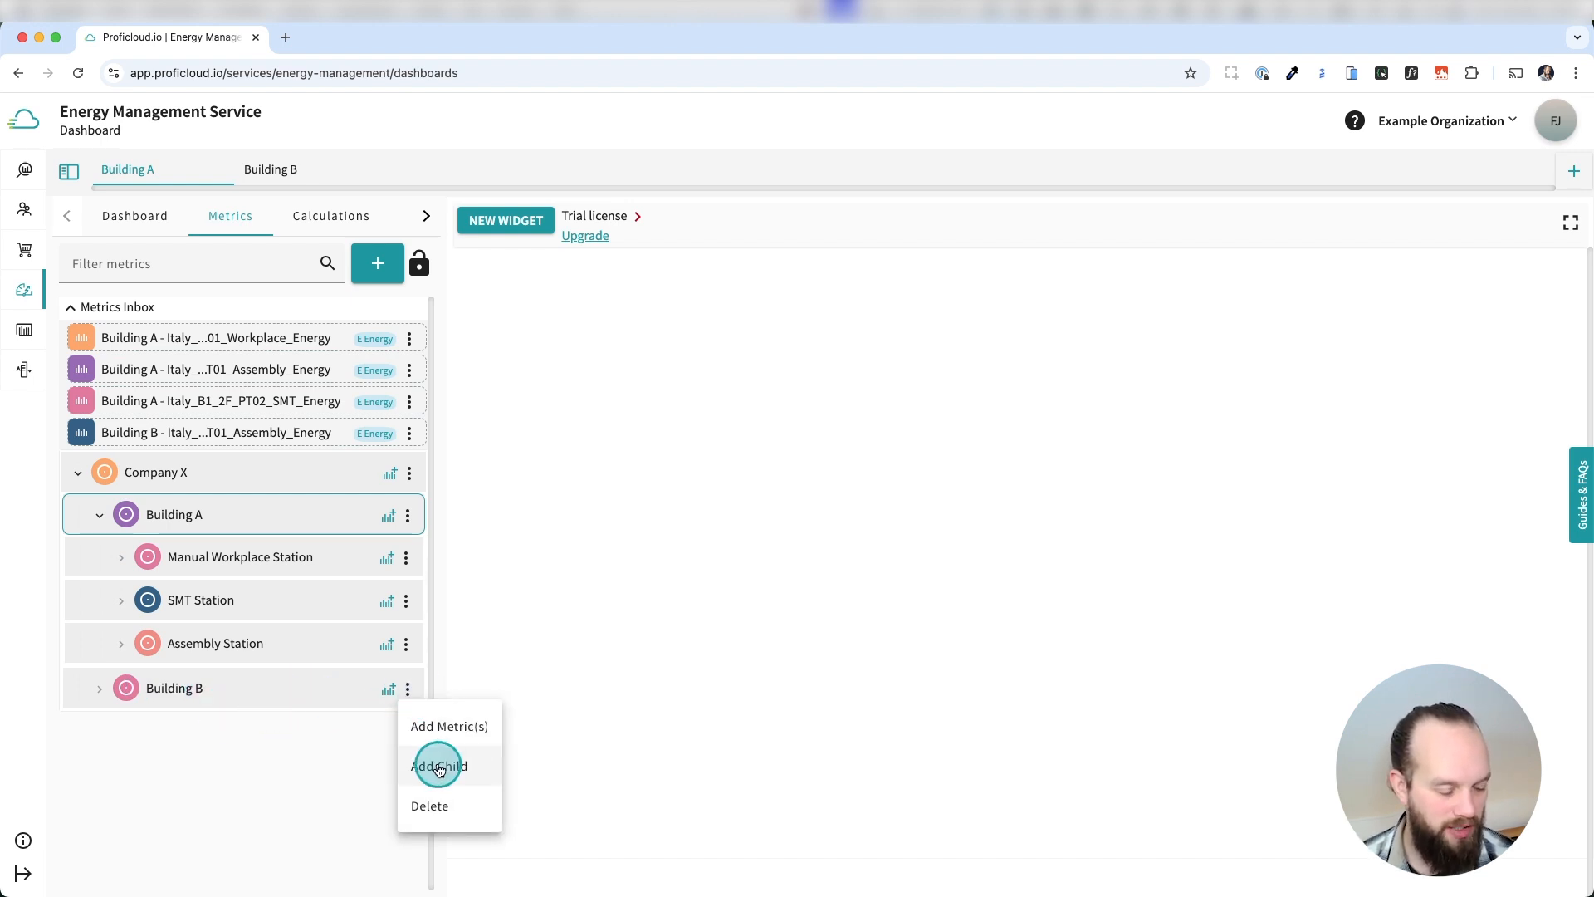
left_click(99, 688)
double_click(187, 734)
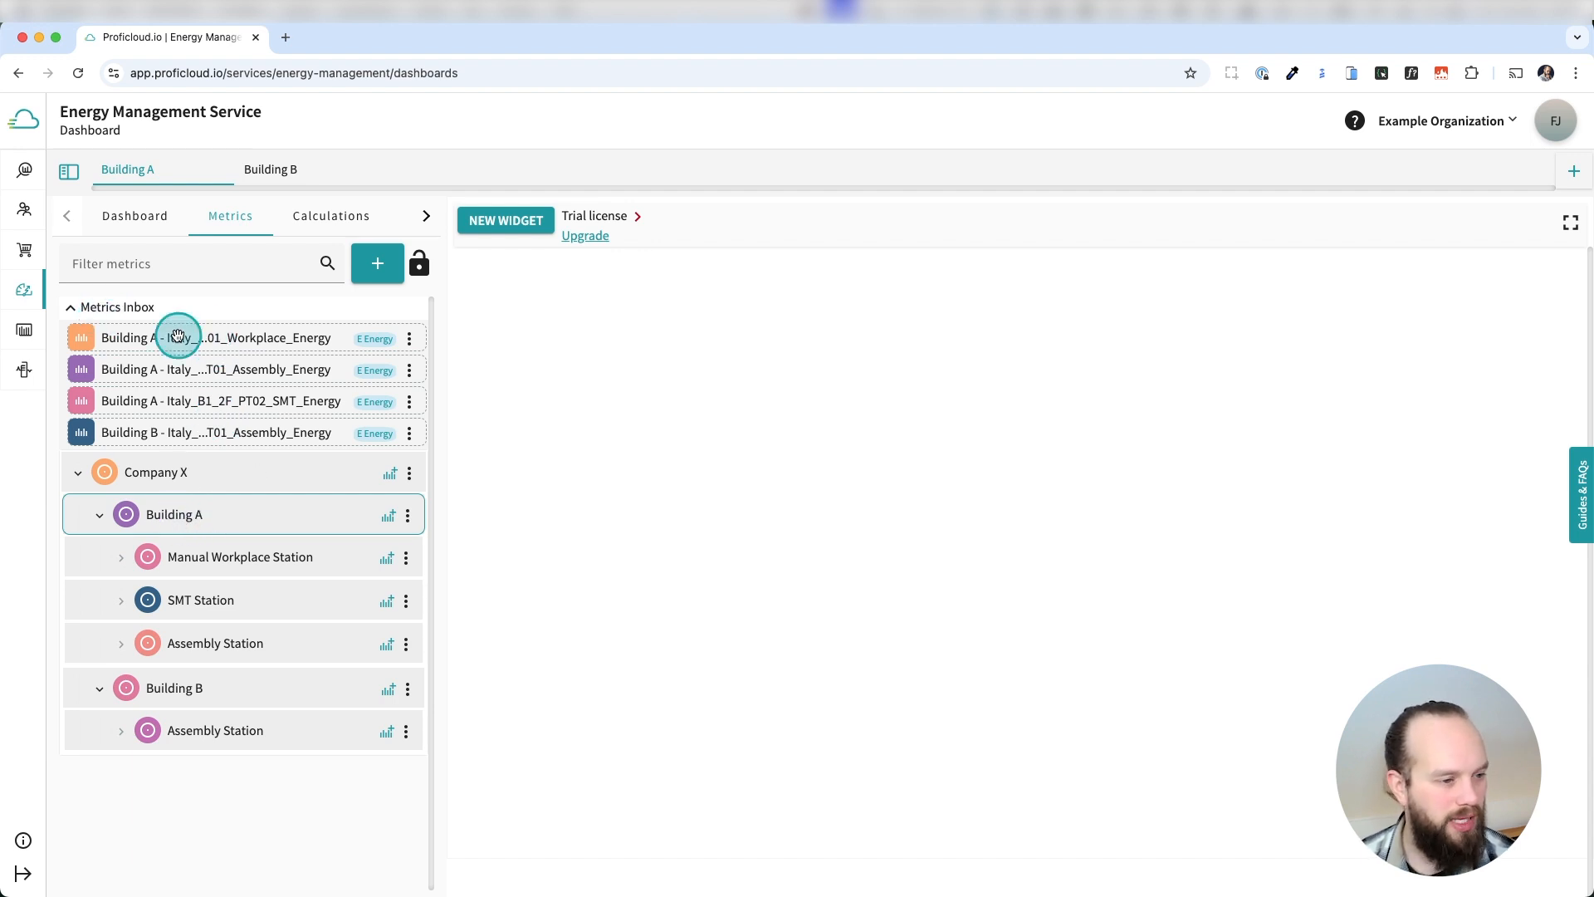
Assign the Building A Workplace_Energy metric to Manual Workplace Station and review the aggregated metrics of Company X and Building A.
left_click_drag(184, 336, 212, 528)
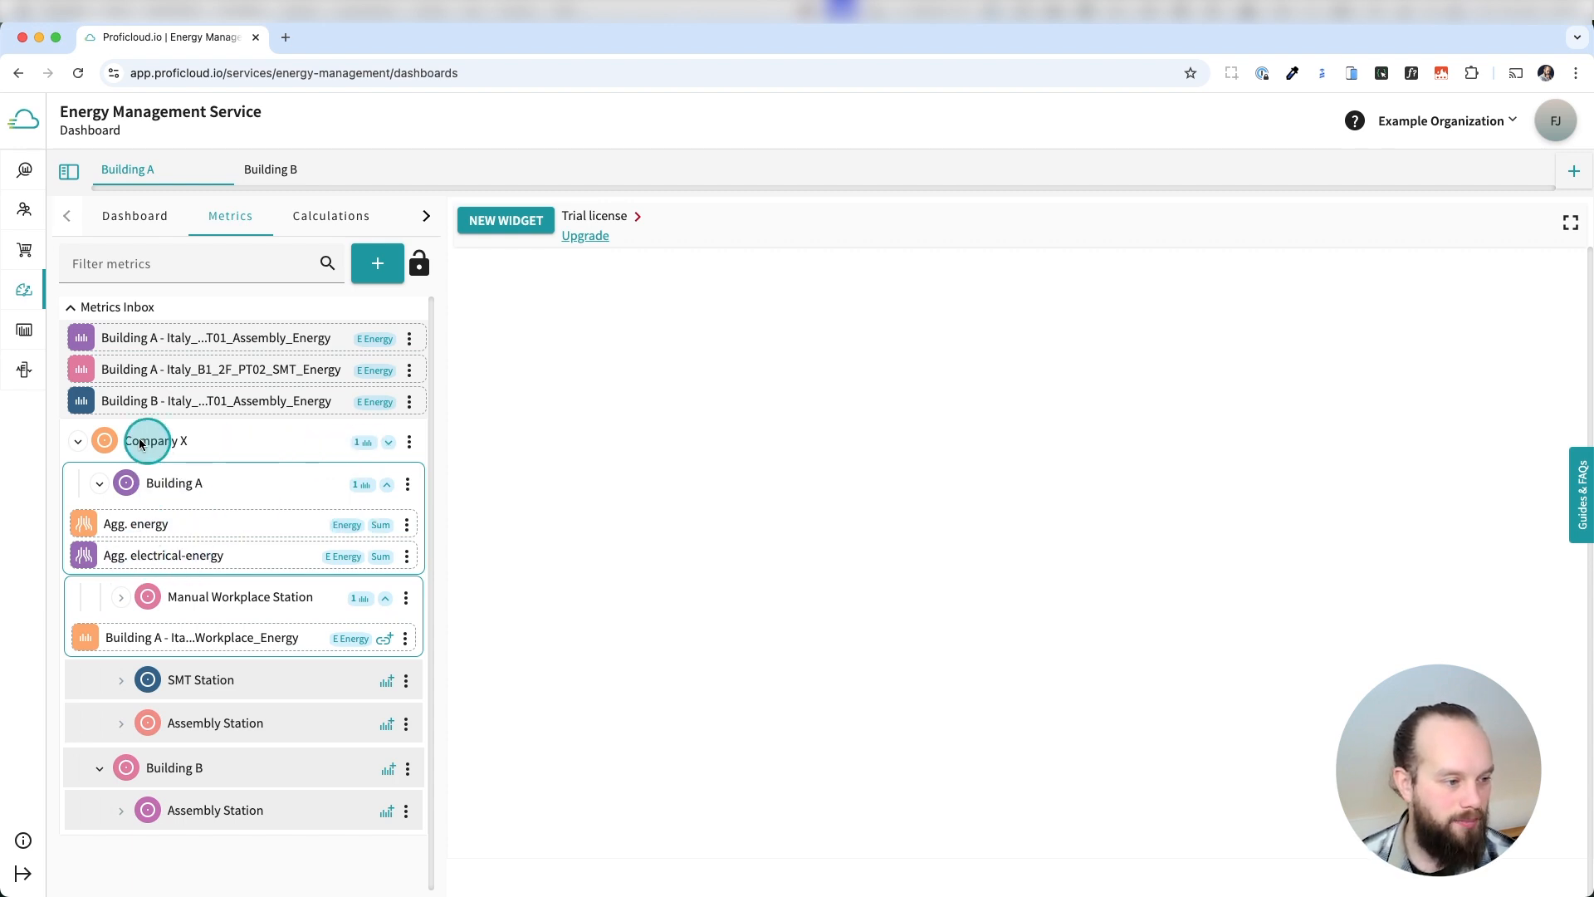
left_click(388, 442)
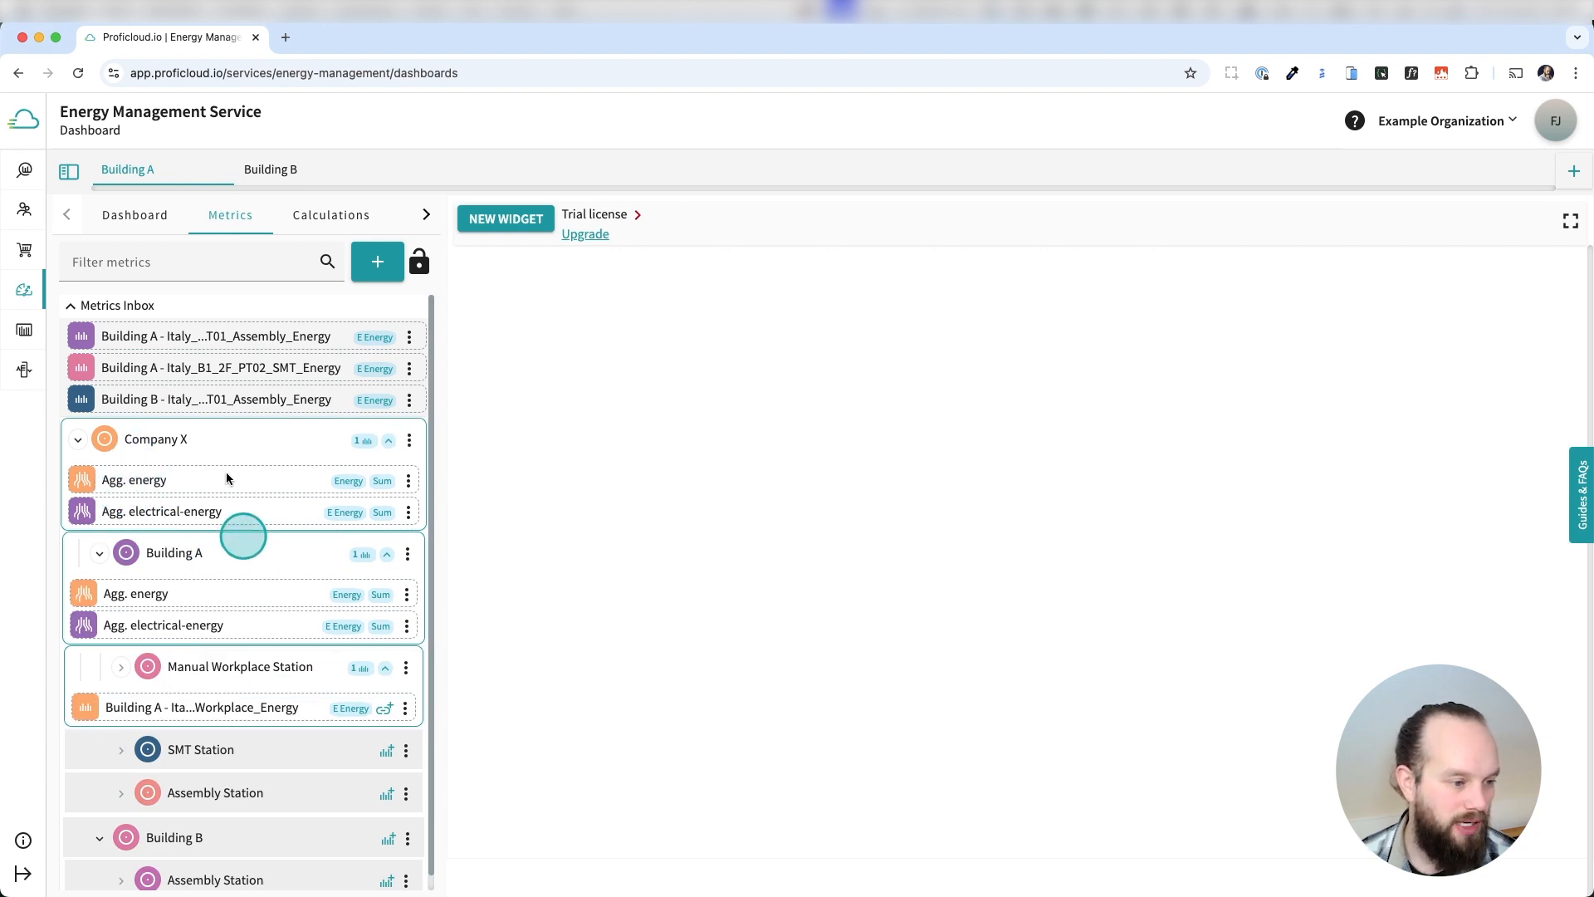
left_click(389, 444)
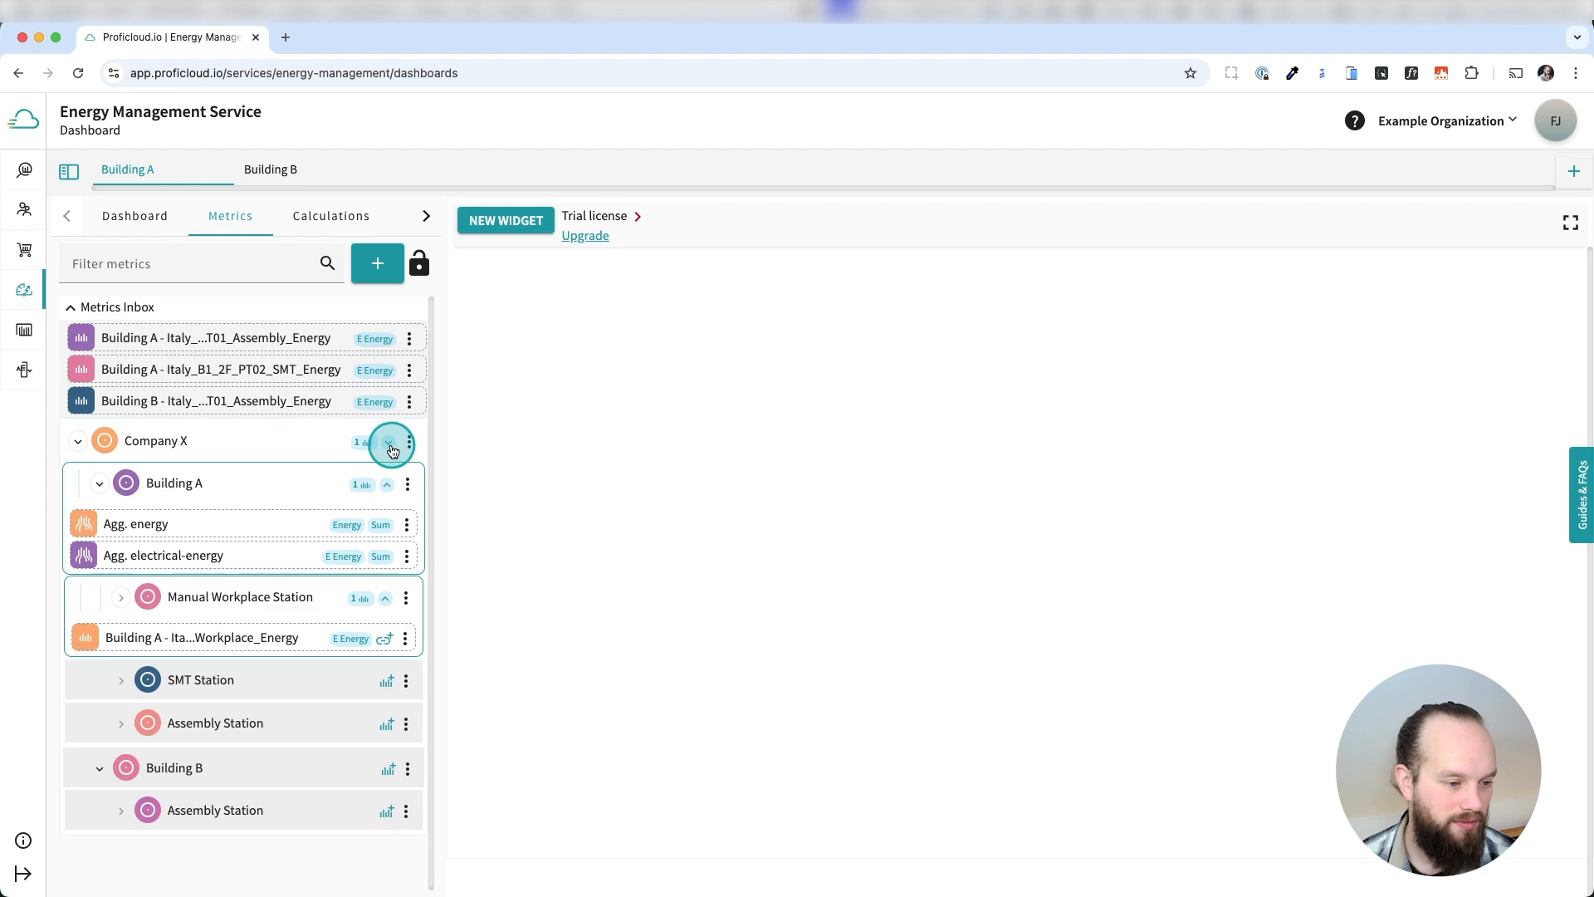
left_click(381, 486)
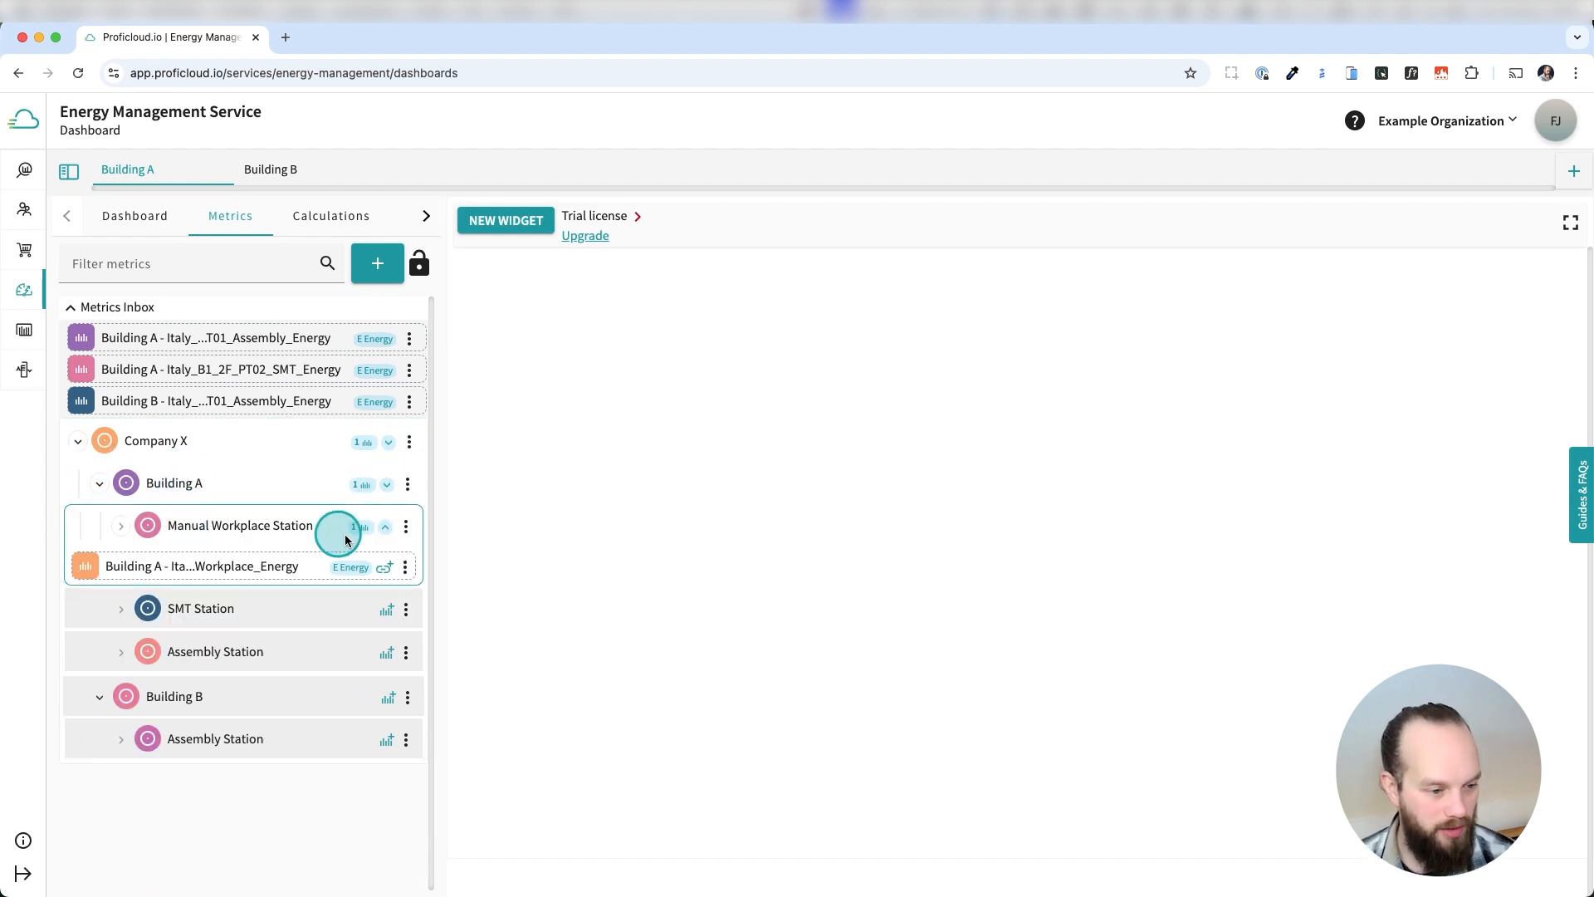
left_click(387, 484)
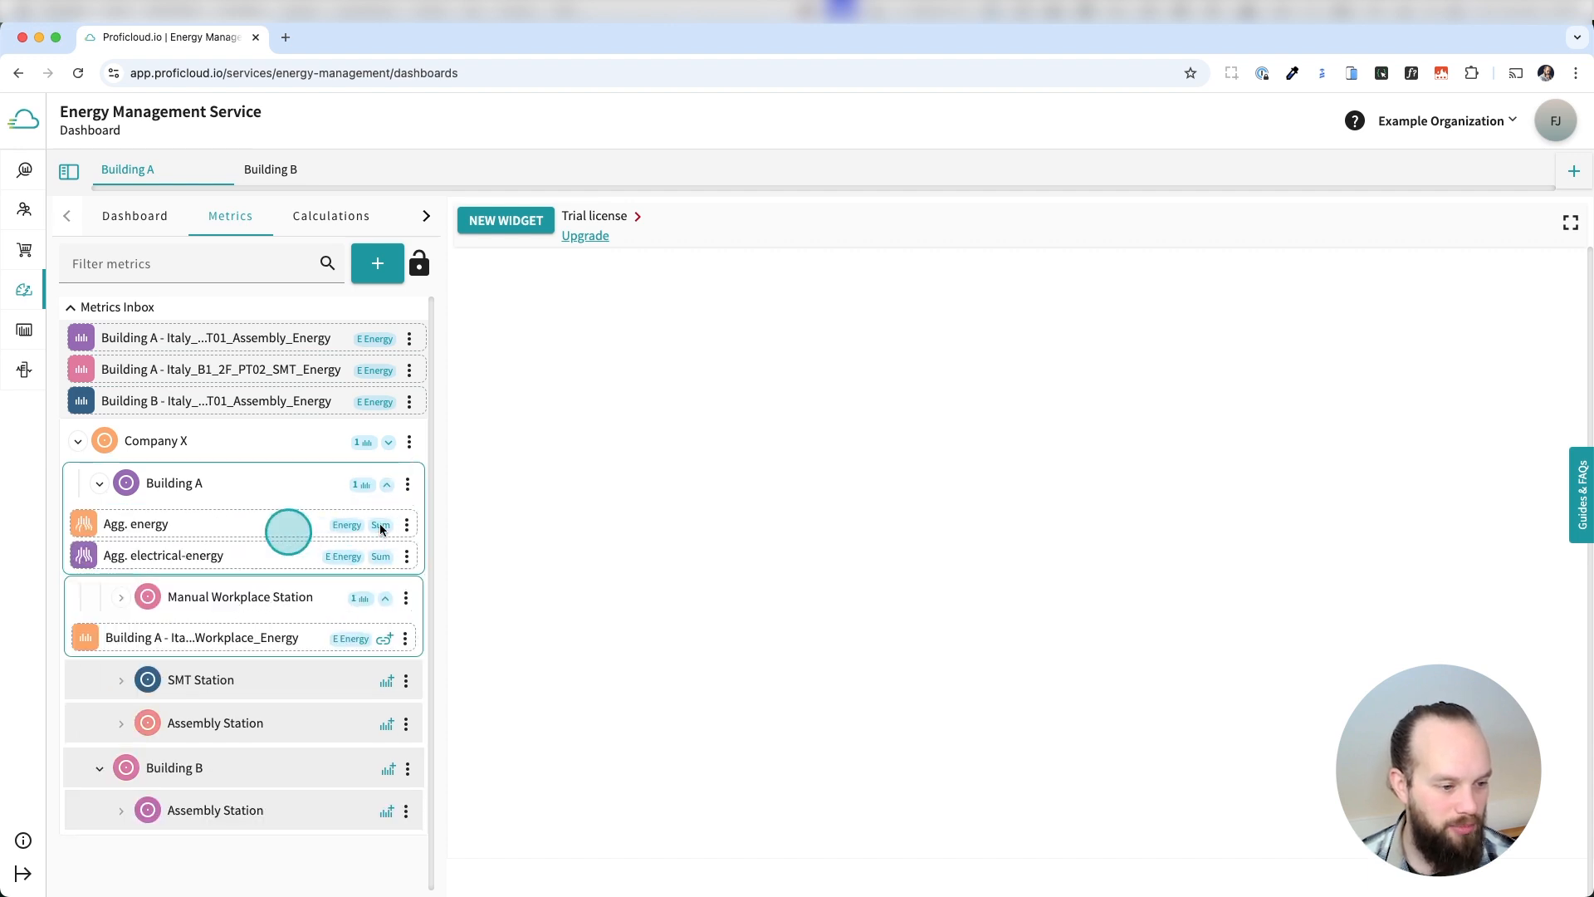
left_click(387, 484)
left_click(385, 526)
left_click(100, 486)
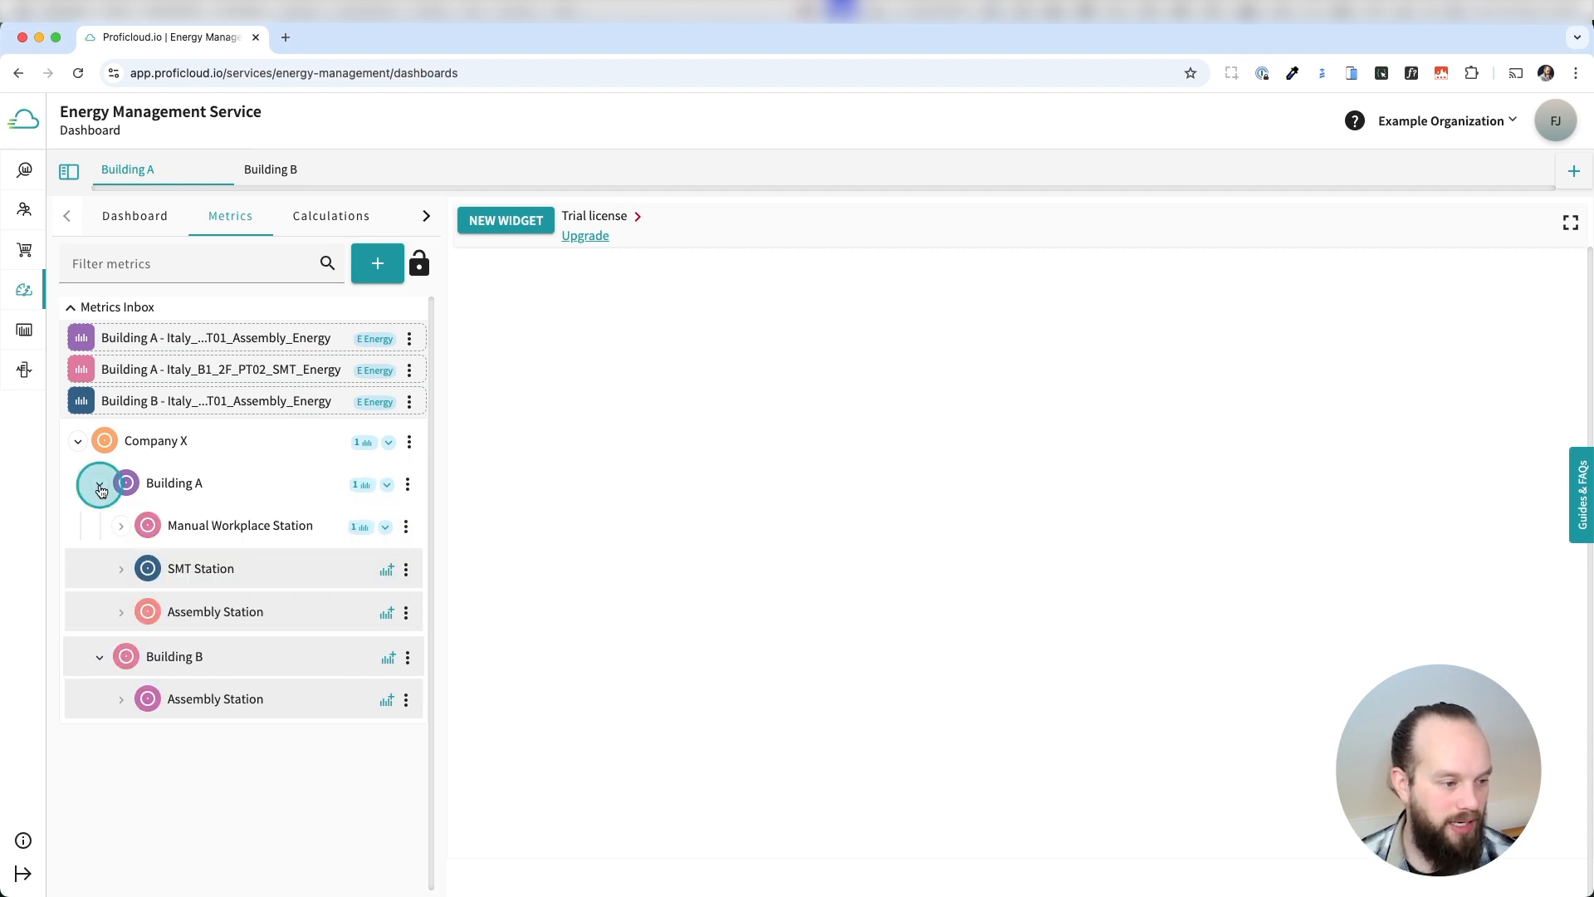
left_click(198, 486)
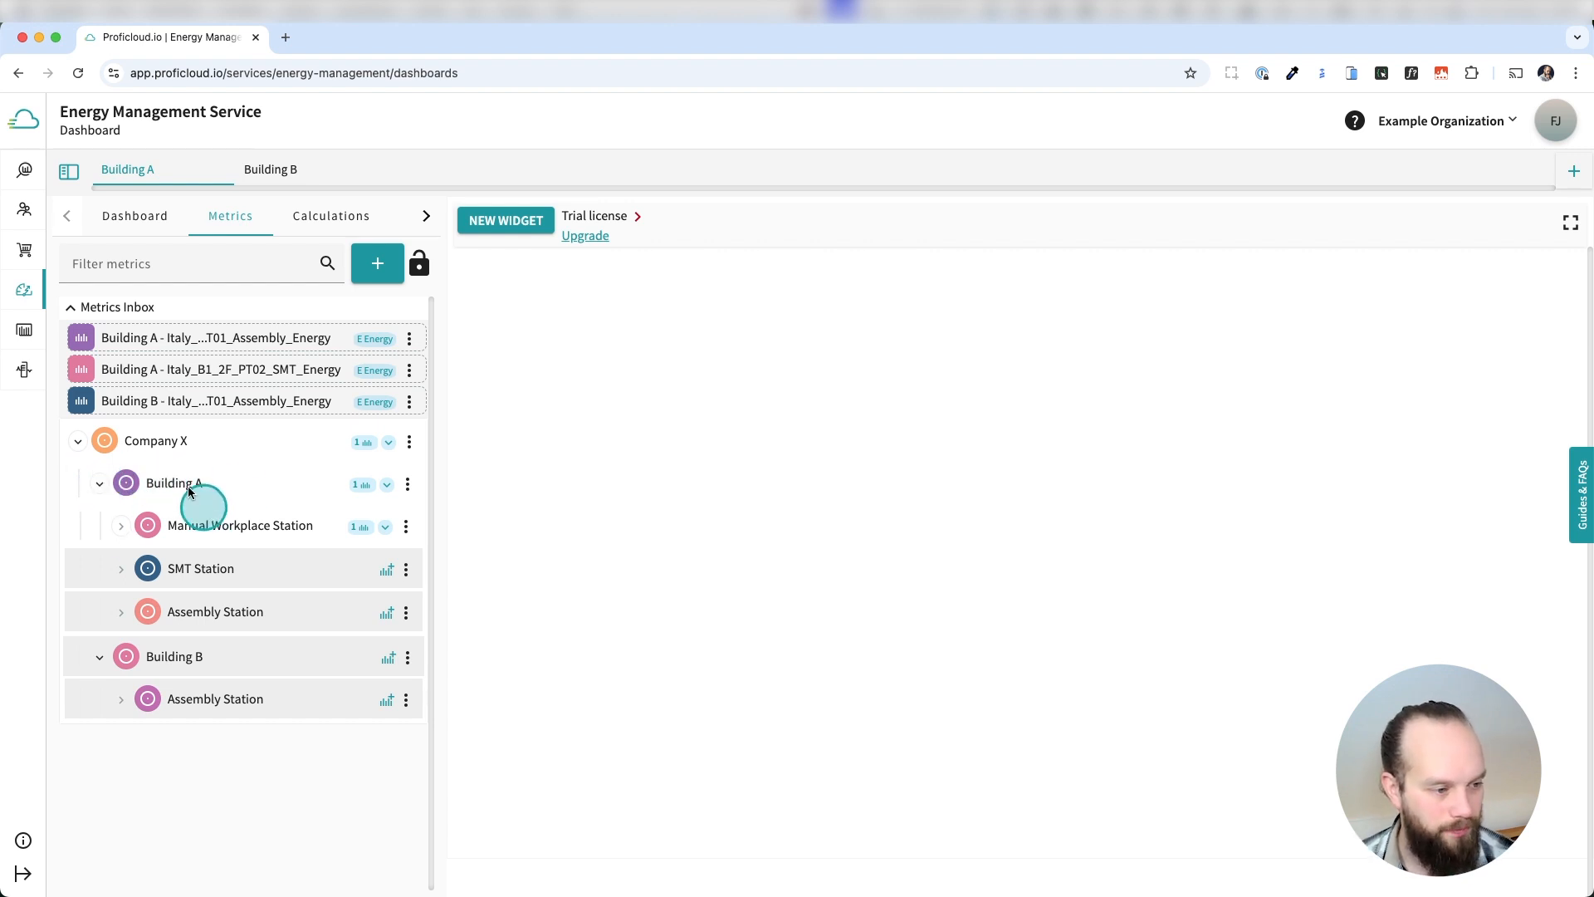
Assign Building A's SMT_Energy metric to SMT Station and each building's Assembly_Energy metric to its own Assembly Station, leaving the nodes' metric lists collapsed.
left_click_drag(257, 374, 242, 541)
left_click_drag(260, 338, 186, 587)
left_click_drag(239, 338, 250, 684)
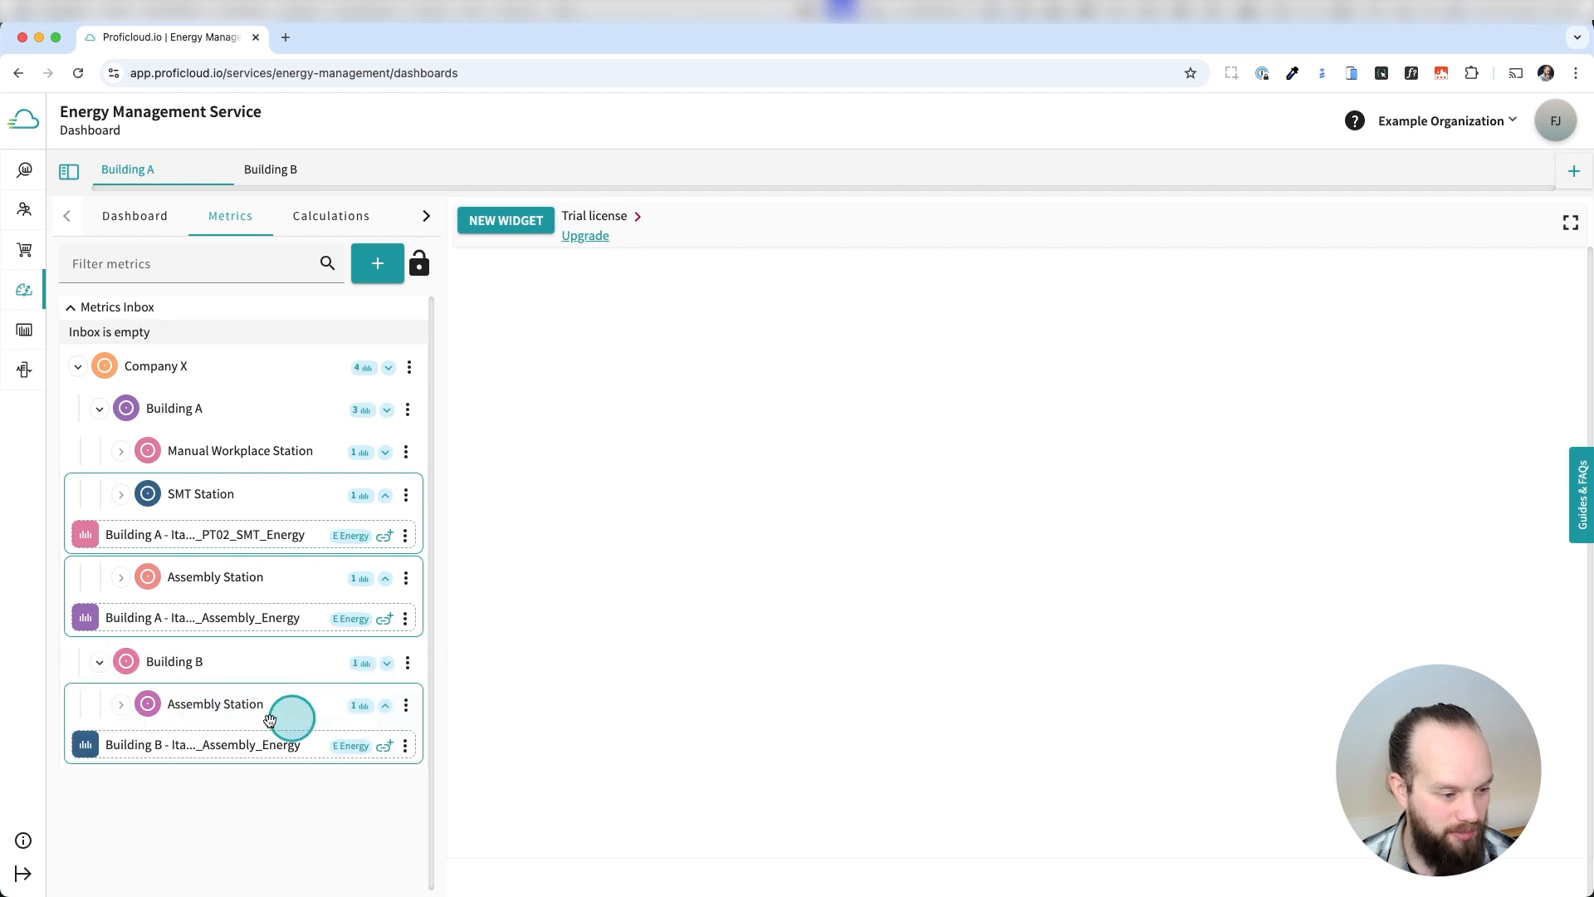
left_click(117, 659)
left_click(385, 579)
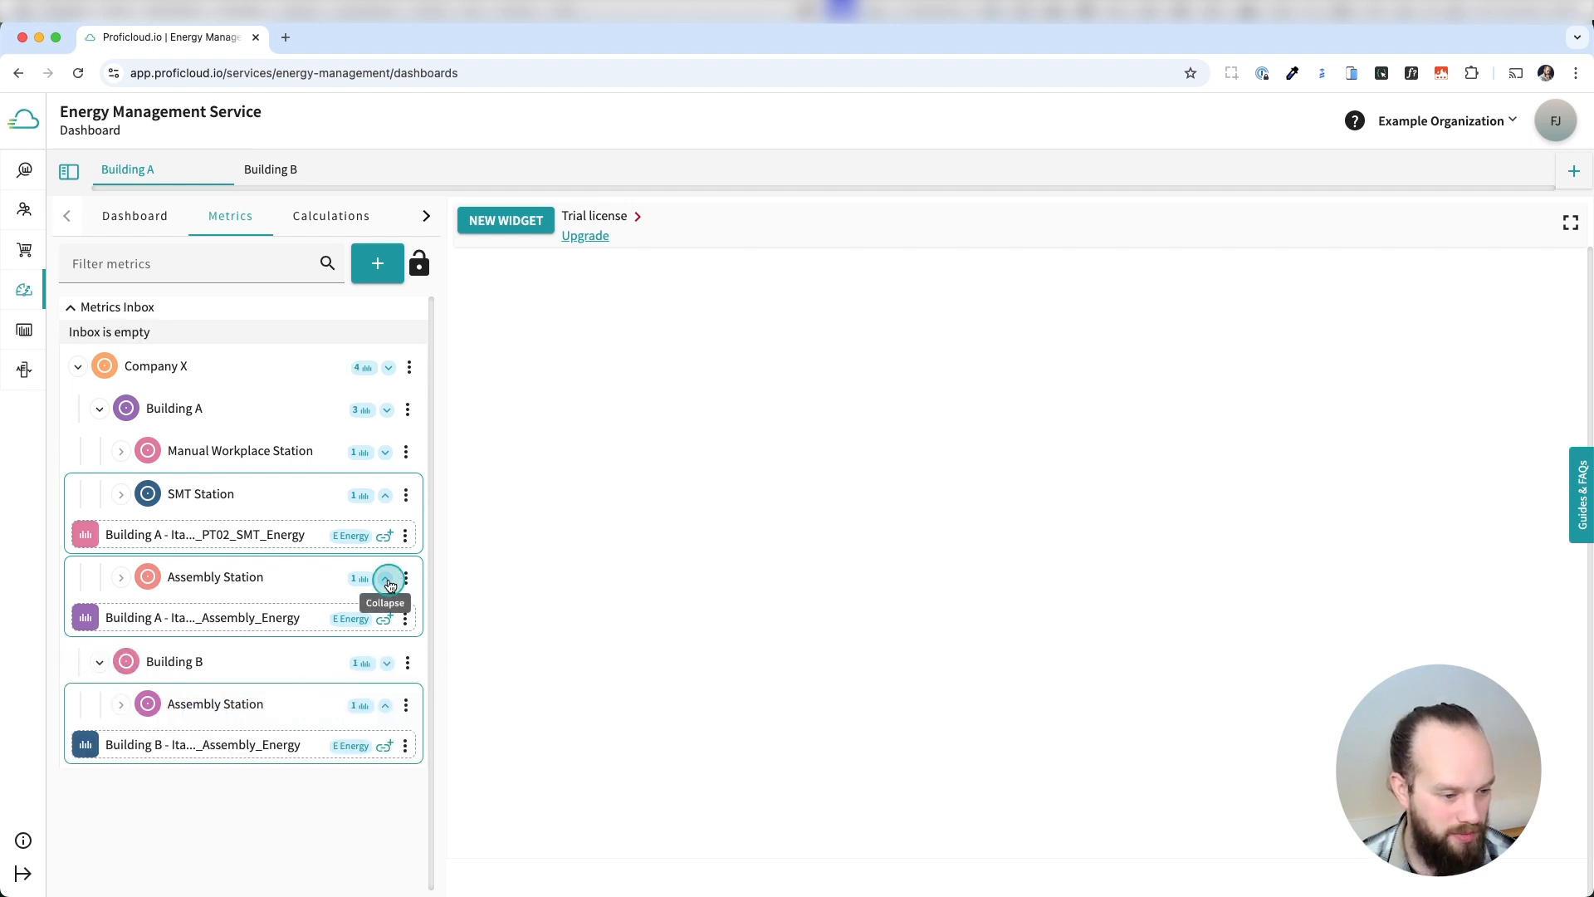
left_click(385, 495)
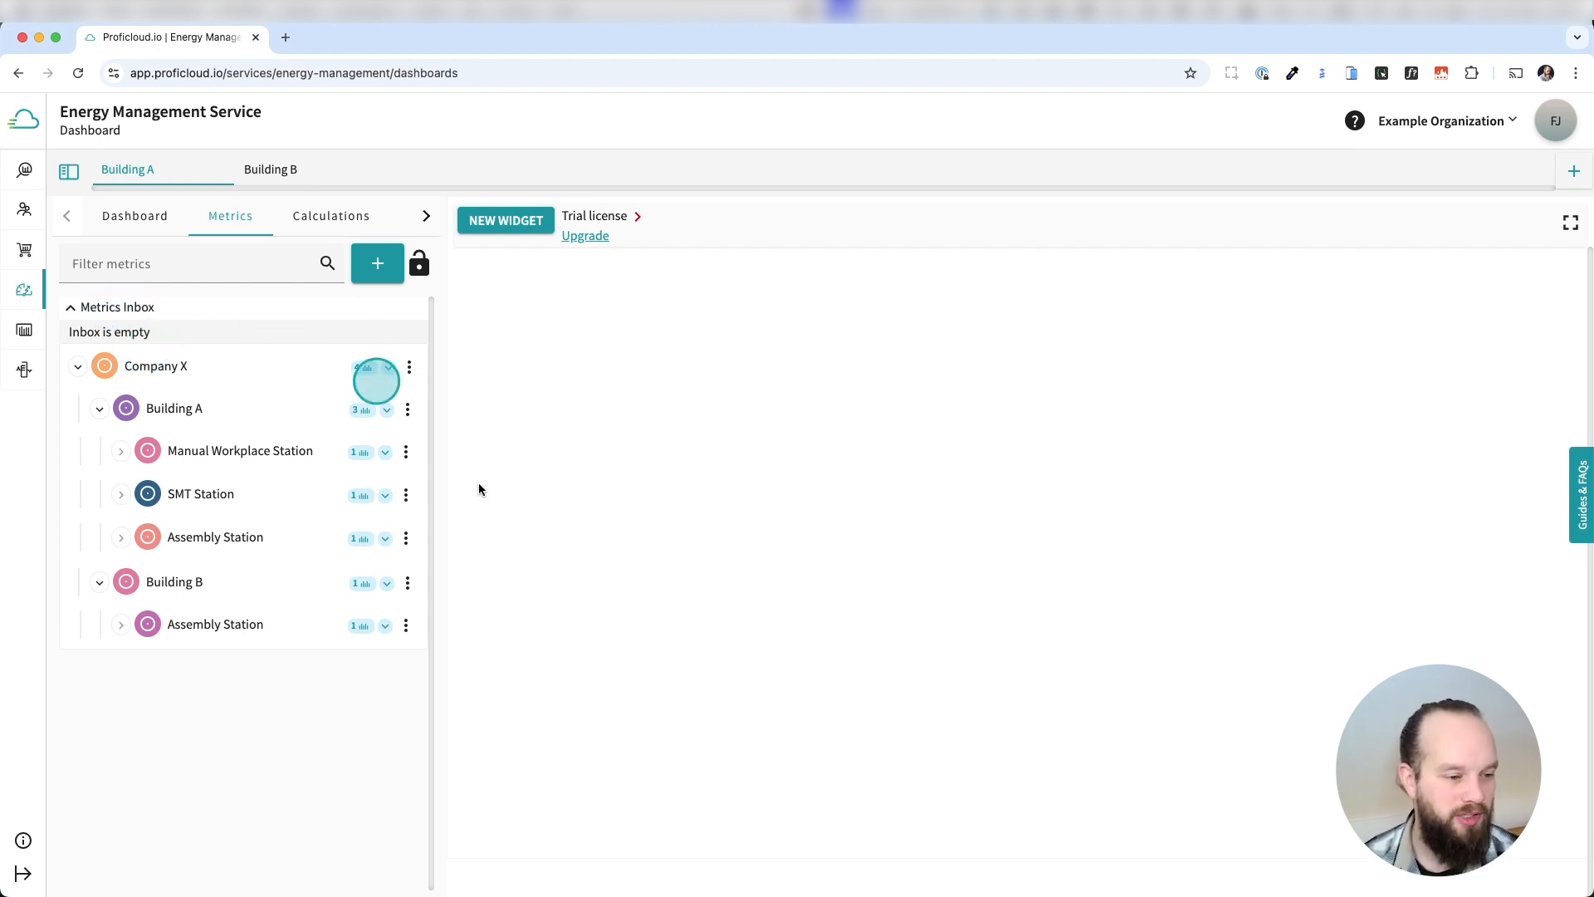
Give Company X a grey location icon, both buildings factory icons and Building A's stations robot-arm icons, colouring its Assembly Station RGB 129, 69, 65.
left_click(105, 363)
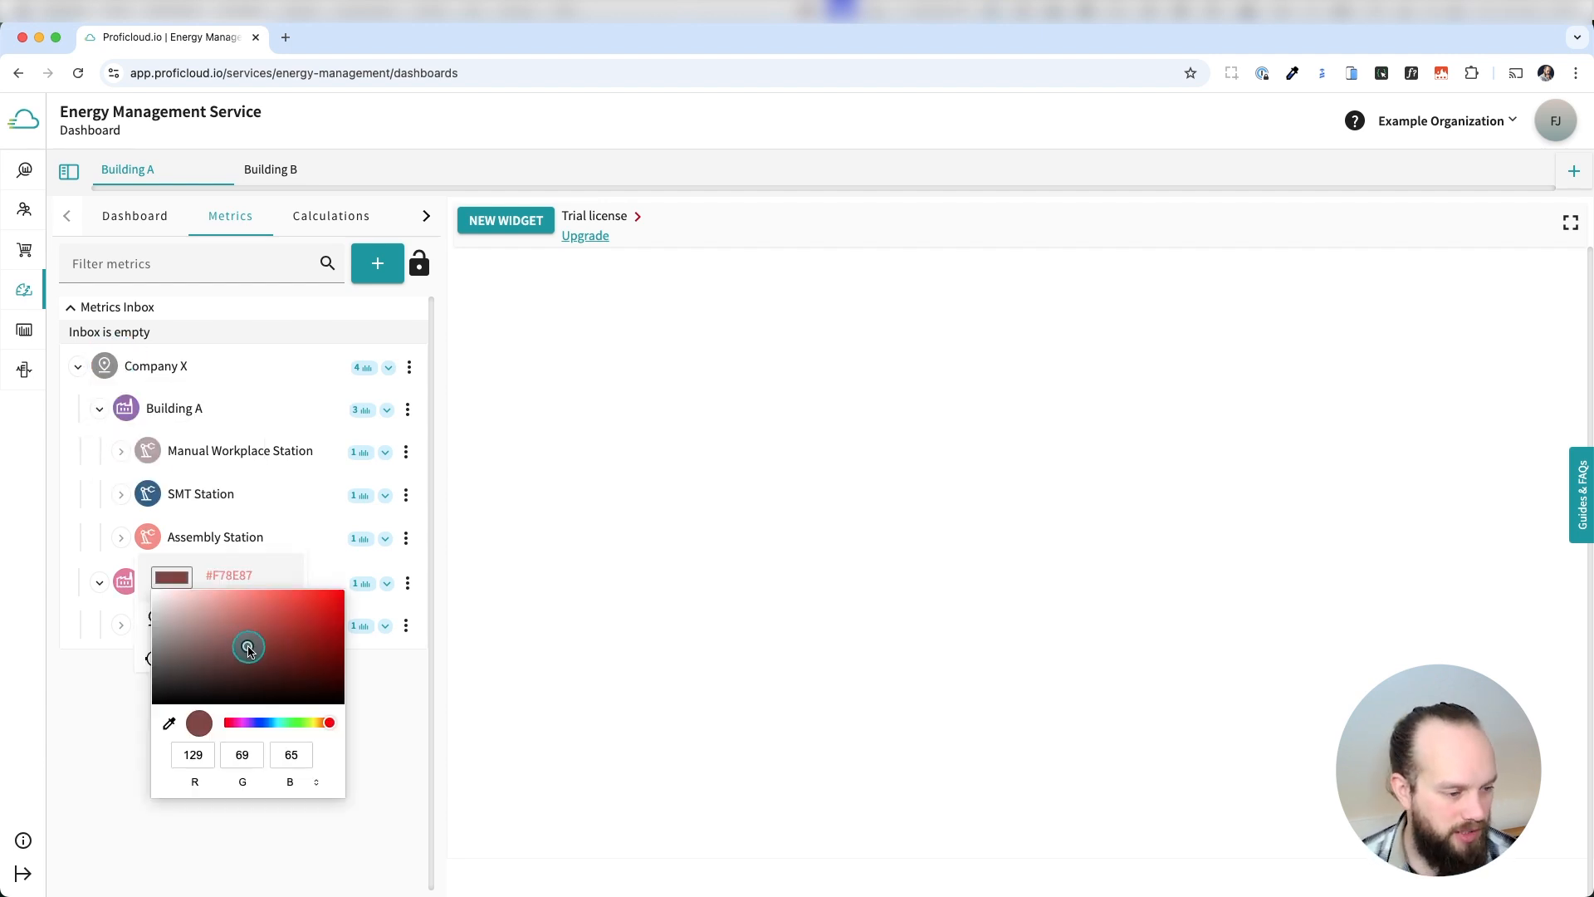
left_click(96, 744)
Give Building B's Assembly Station the robot-arm icon and set its colour to green, RGB 51, 129, 50.
left_click(149, 626)
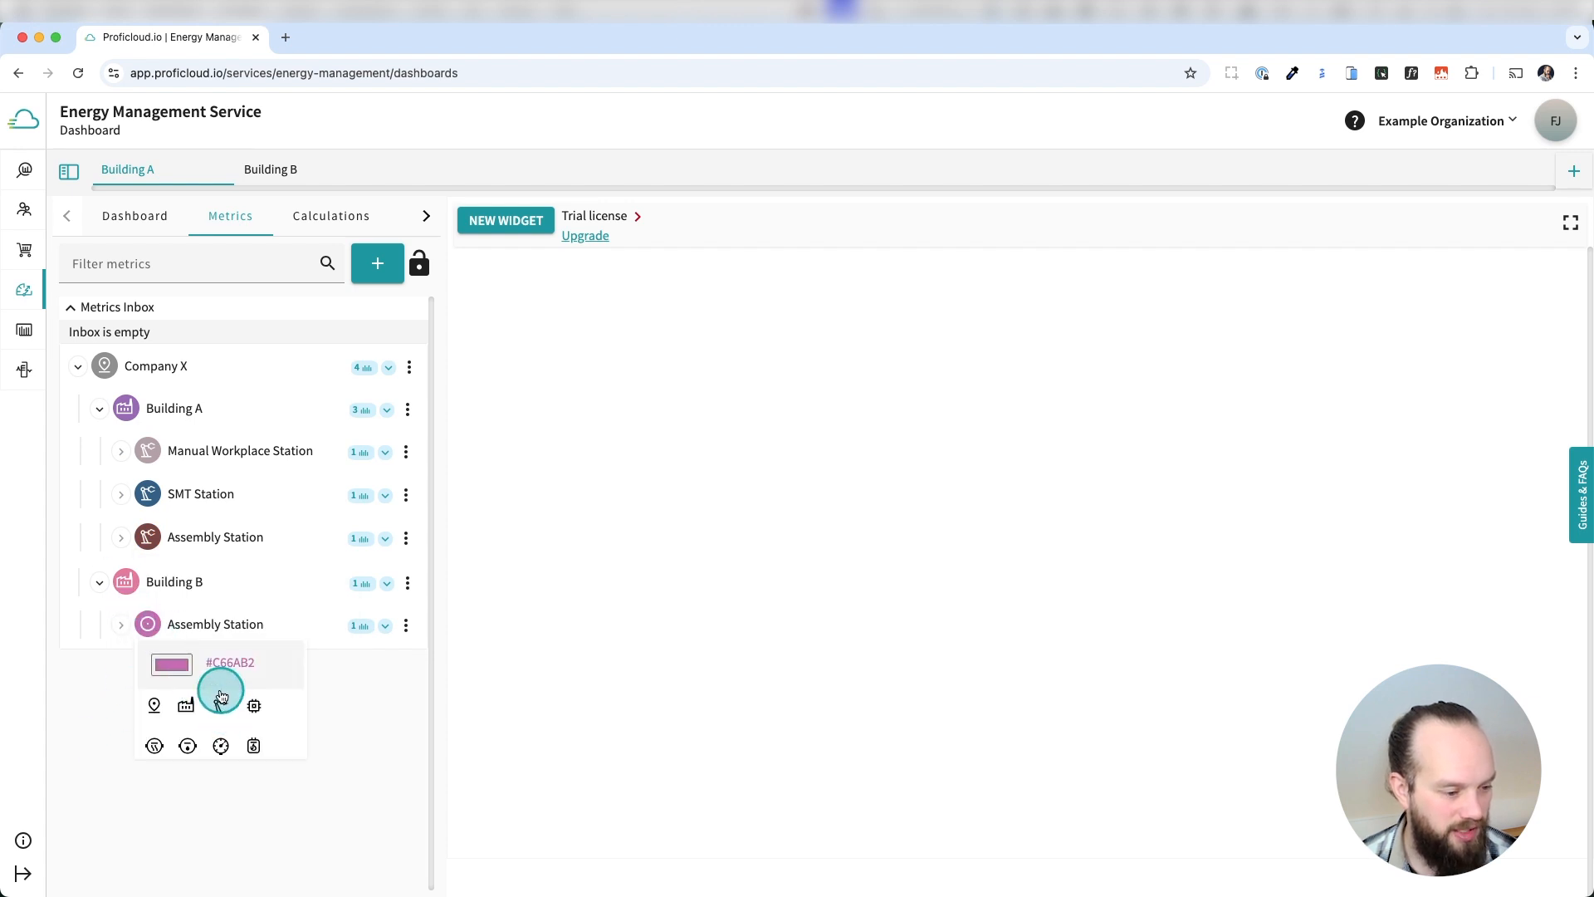
left_click(172, 669)
left_click(272, 736)
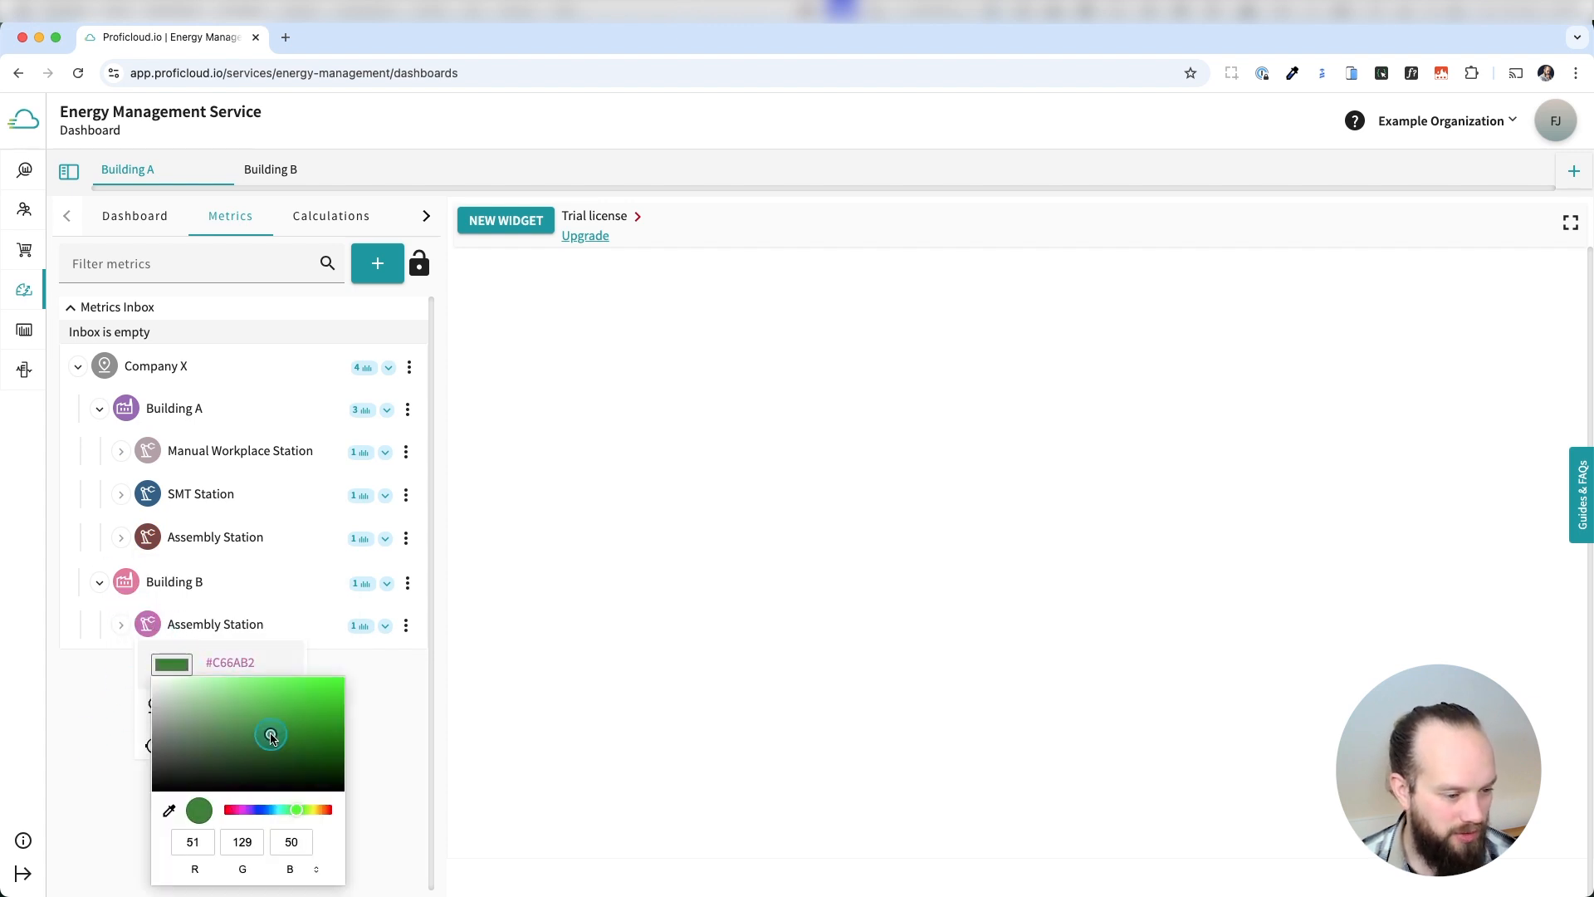
left_click(381, 732)
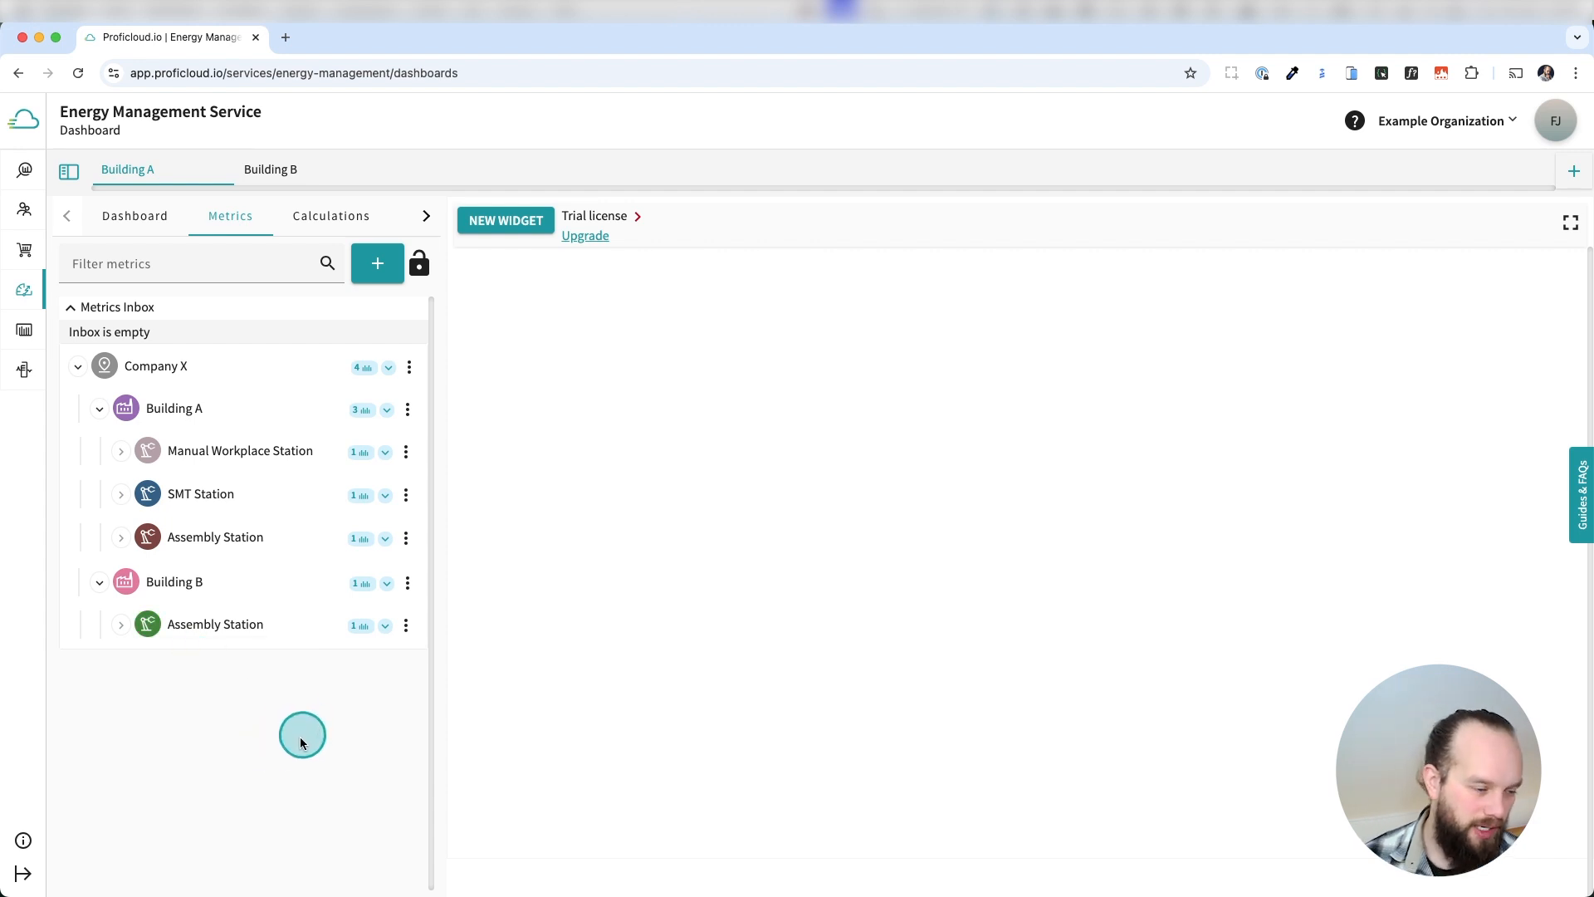